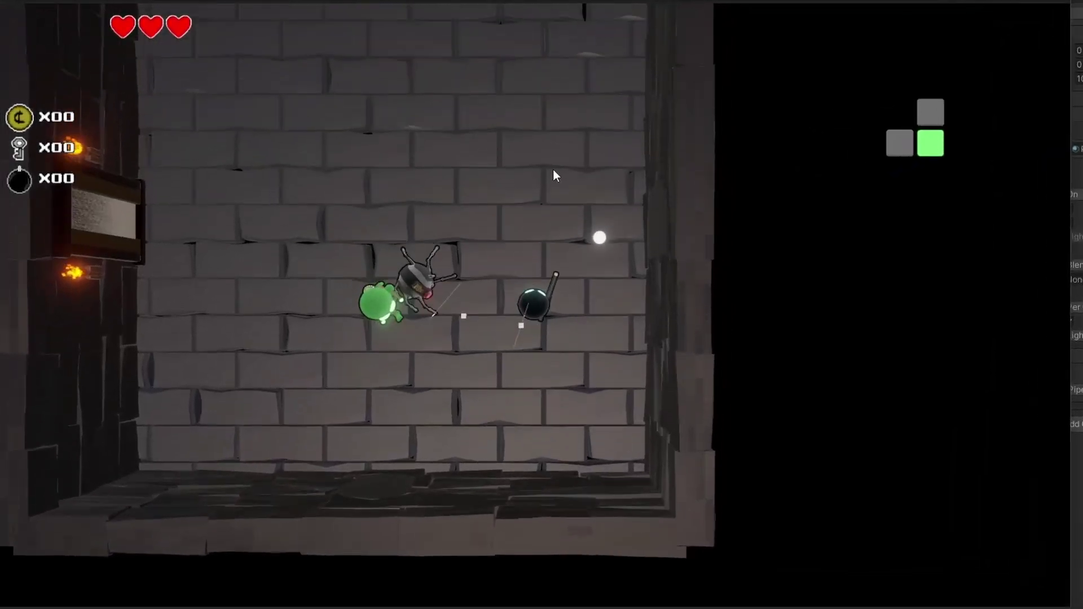
Play-test the dungeon room by moving the player around while the mechanical spider and the green enemy give chase
{"action": "key", "text": "a"}
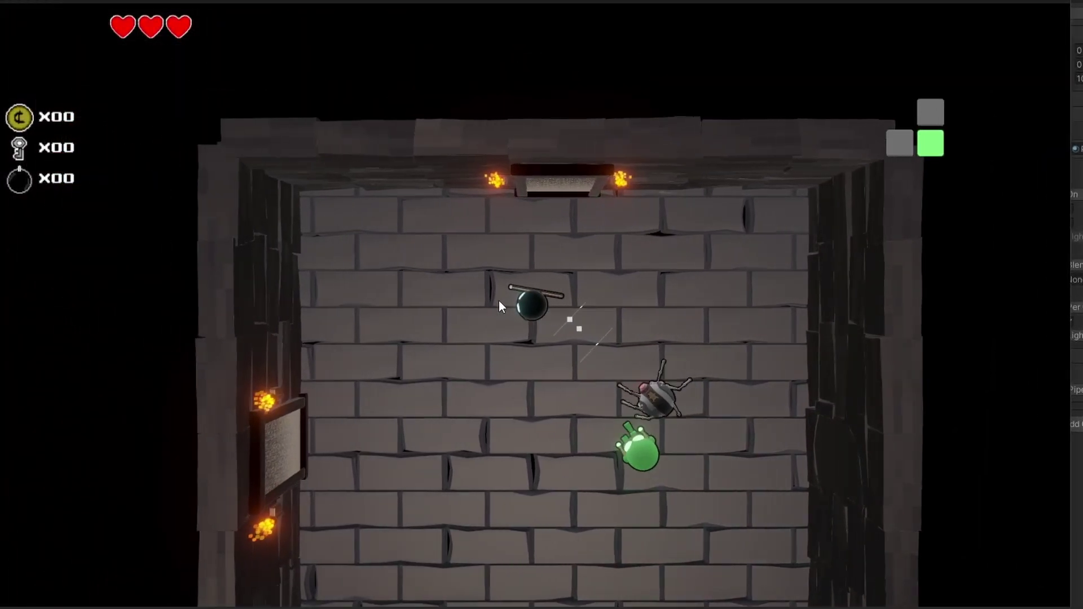
{"action": "key", "text": "w"}
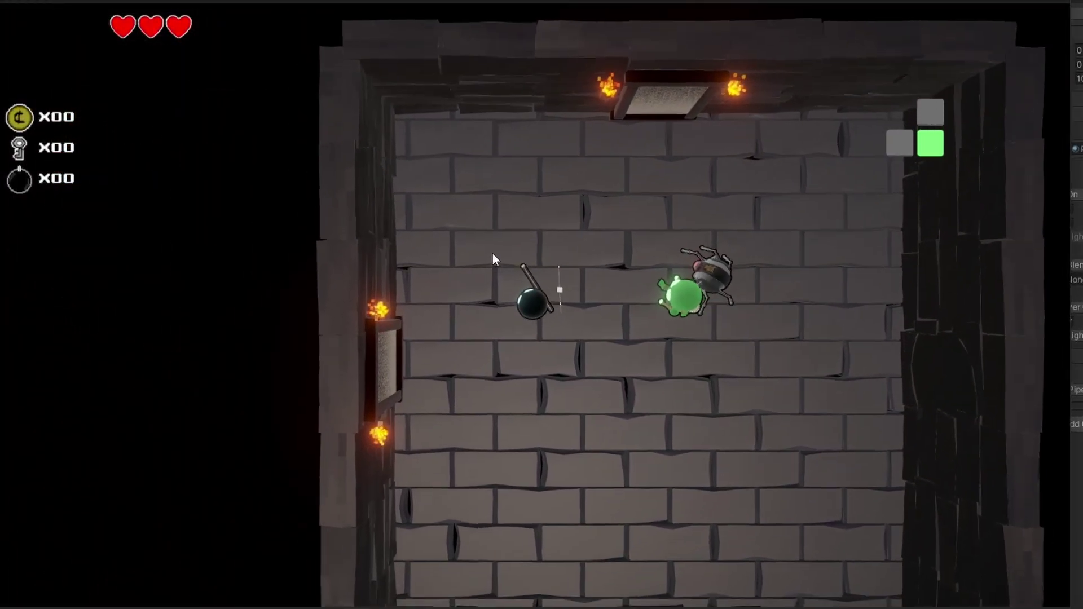
{"action": "key", "text": "a"}
{"action": "key", "text": "d"}
{"action": "key", "text": "w"}
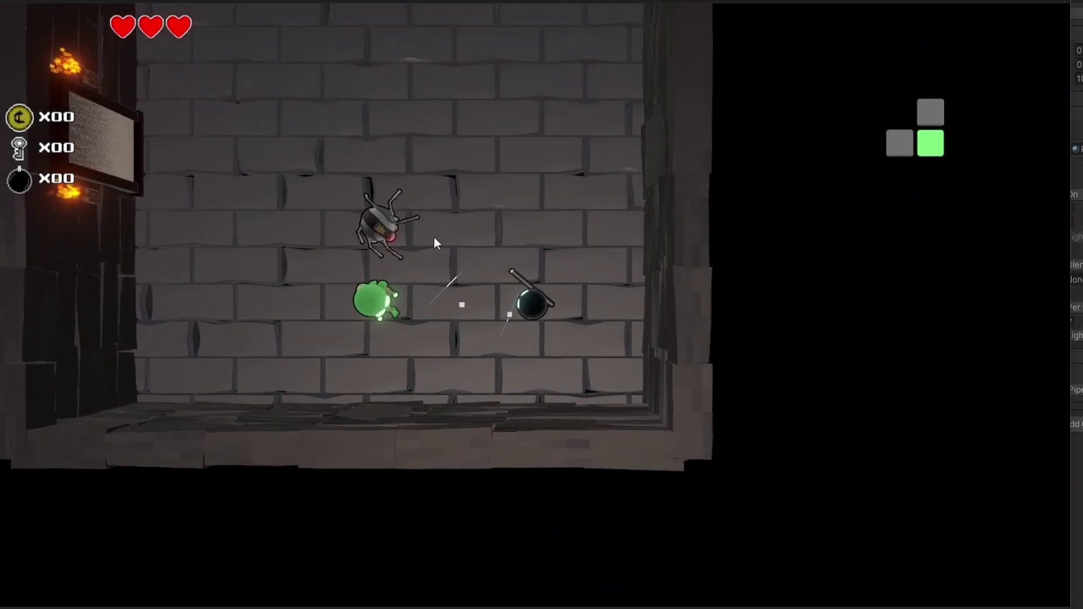
{"action": "key", "text": "a"}
{"action": "key", "text": "a"}
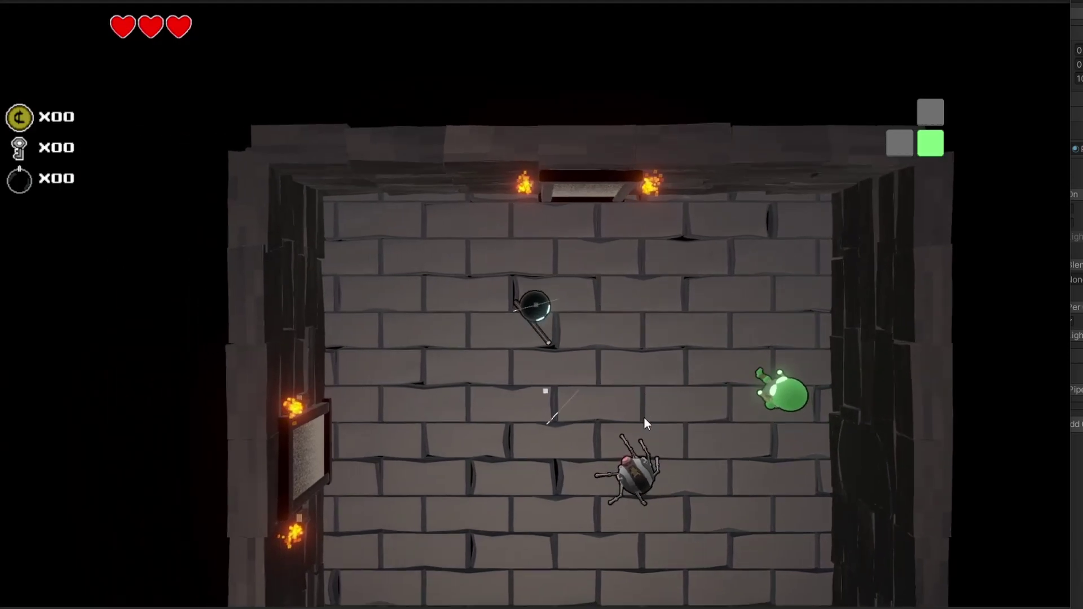
{"action": "key", "text": "s"}
{"action": "key", "text": "d"}
{"action": "key", "text": "s"}
{"action": "key", "text": "d"}
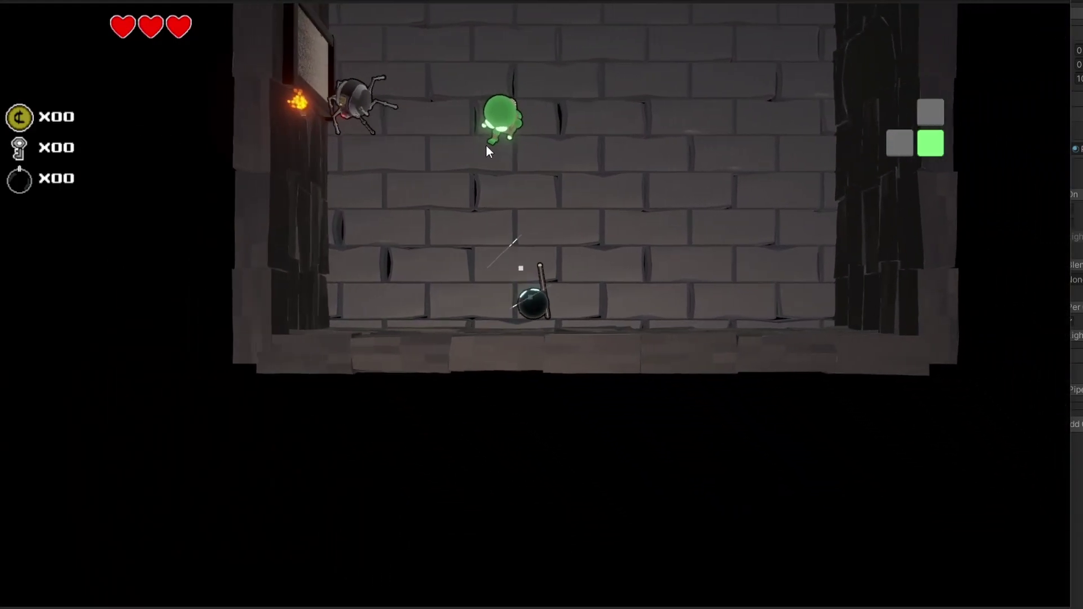
{"action": "key", "text": "d"}
{"action": "key", "text": "w"}
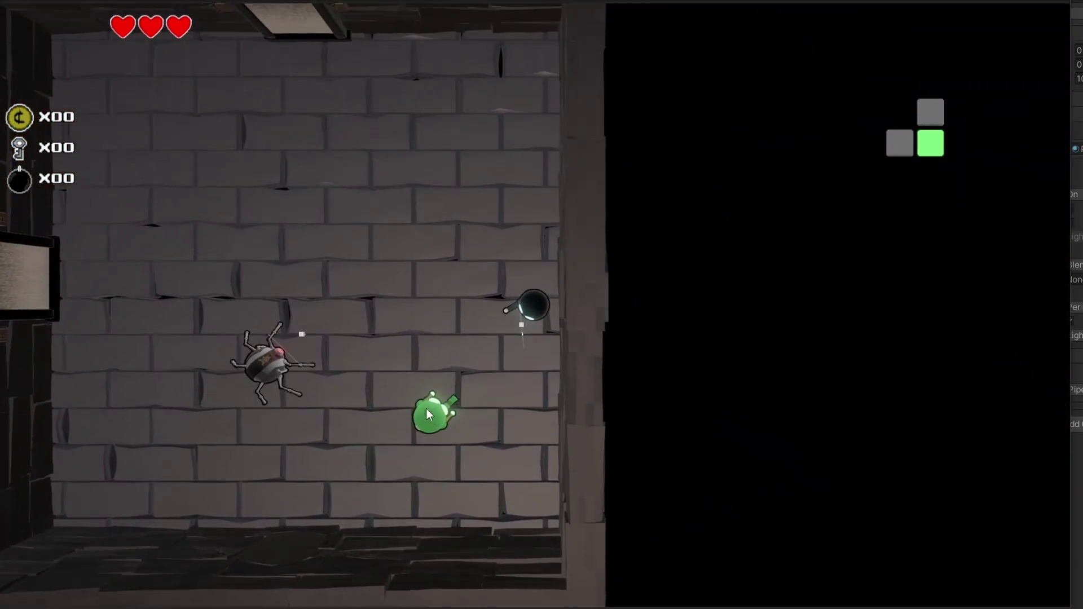
{"action": "key", "text": "a"}
{"action": "key", "text": "a"}
{"action": "key", "text": "w"}
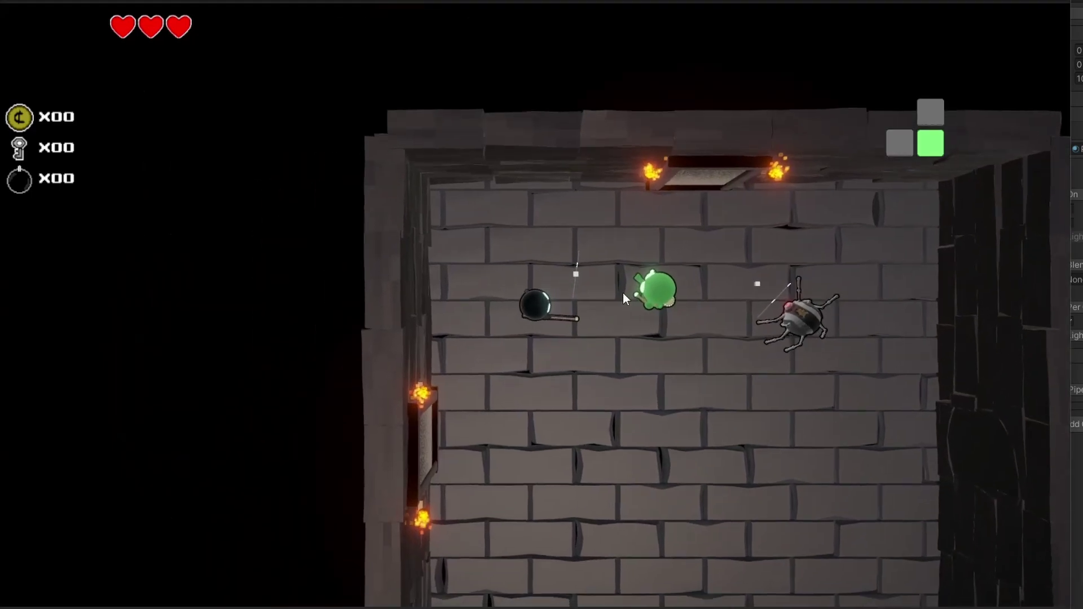
{"action": "key", "text": "s"}
{"action": "key", "text": "d"}
{"action": "key", "text": "s"}
{"action": "key", "text": "d"}
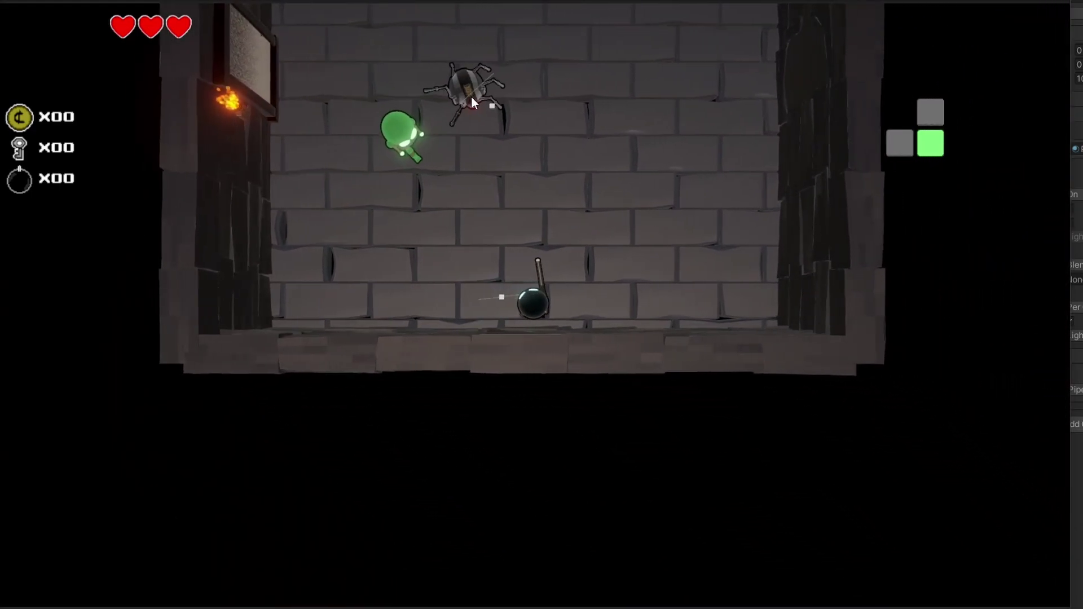
{"action": "key", "text": "w"}
{"action": "key", "text": "a"}
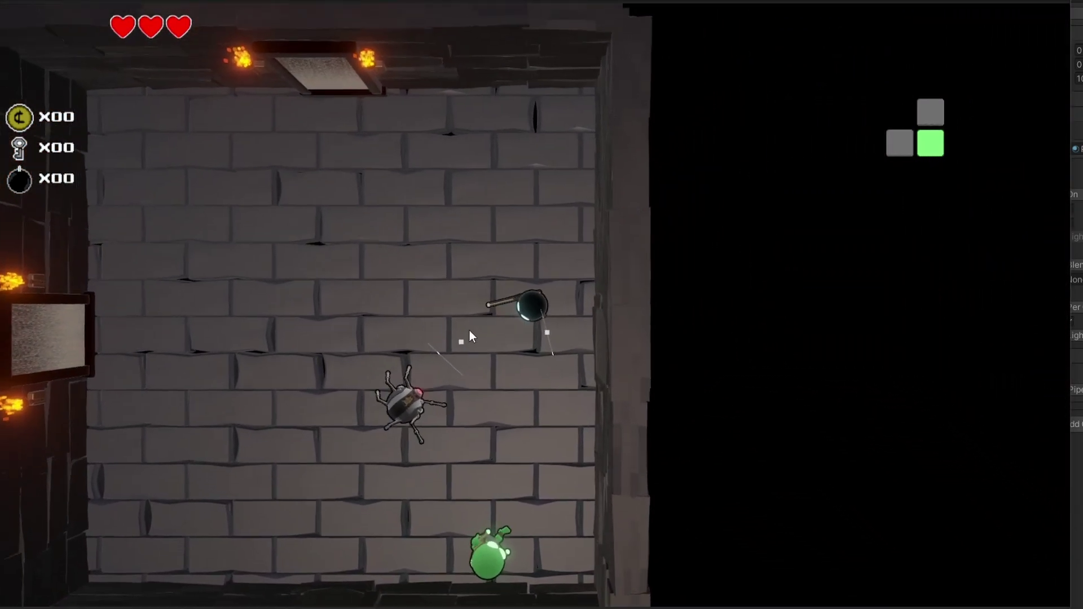
{"action": "key", "text": "s"}
{"action": "key", "text": "a"}
{"action": "key", "text": "s"}
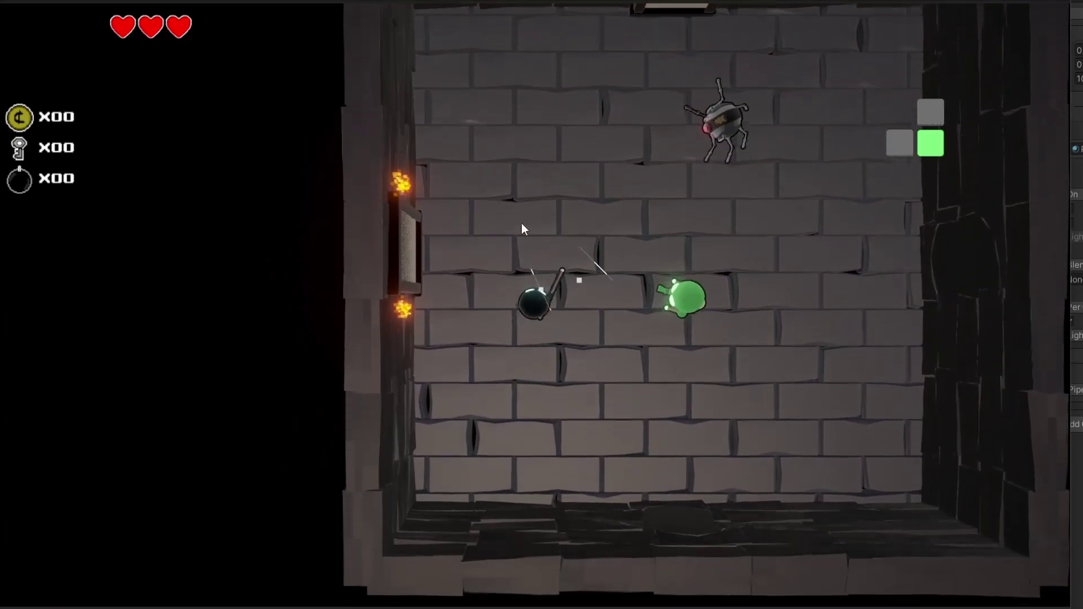
{"action": "key", "text": "d"}
{"action": "key", "text": "d"}
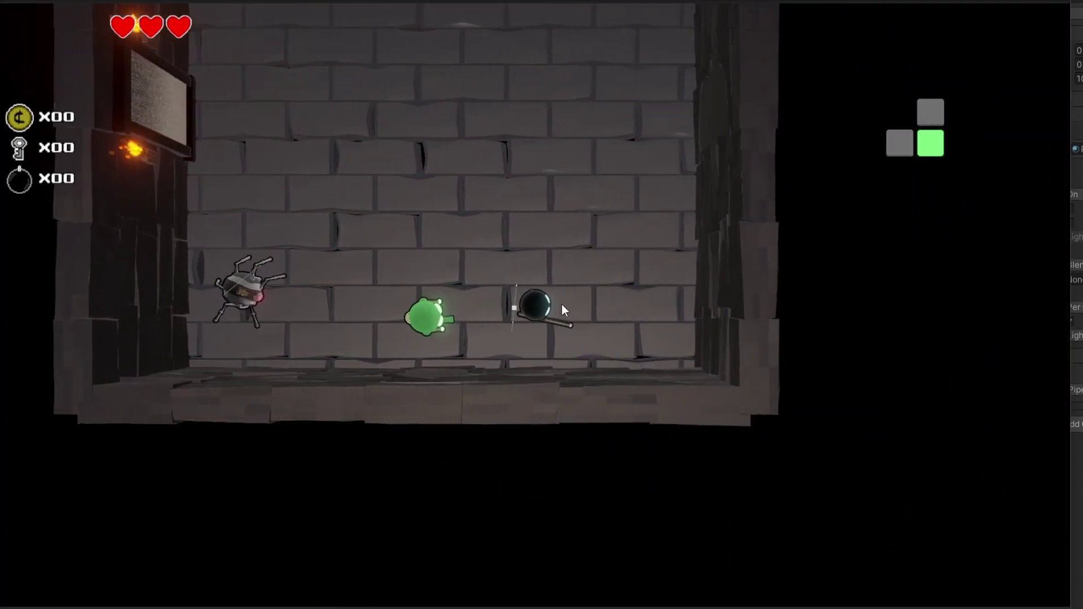
{"action": "key", "text": "w"}
{"action": "key", "text": "a"}
{"action": "key", "text": "d"}
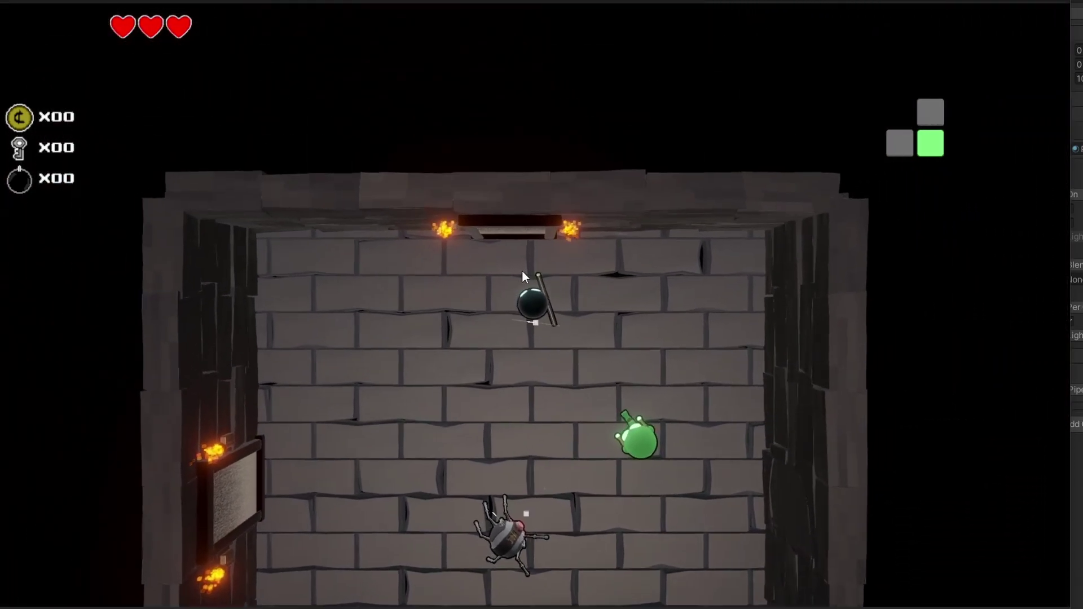
{"action": "key", "text": "w"}
{"action": "key", "text": "a"}
{"action": "key", "text": "s"}
{"action": "key", "text": "d"}
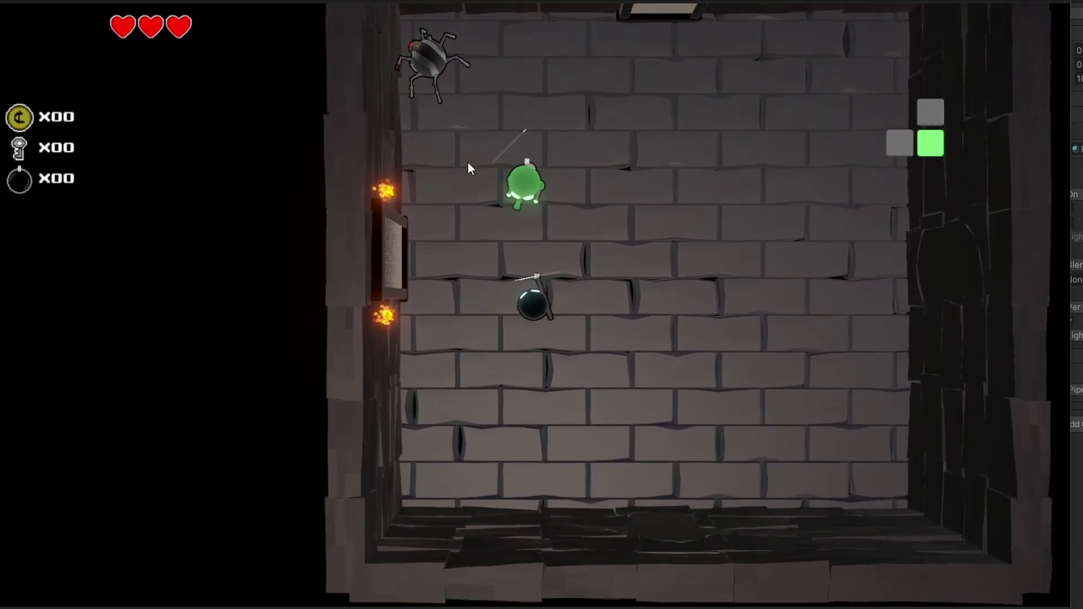
{"action": "key", "text": "w"}
{"action": "key", "text": "s"}
{"action": "key", "text": "w"}
{"action": "key", "text": "a"}
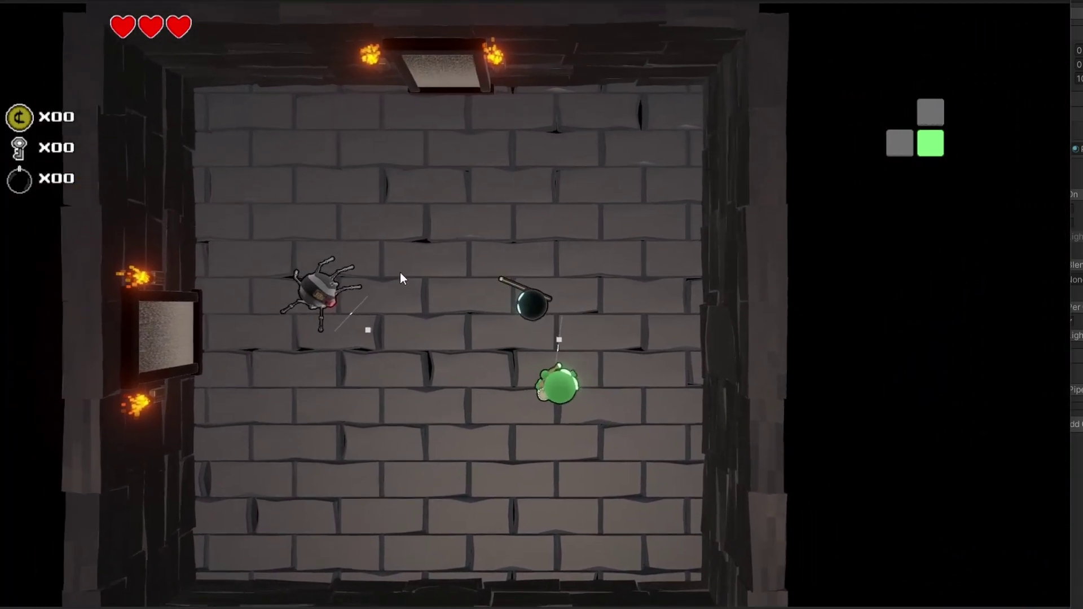
{"action": "key", "text": "s"}
{"action": "key", "text": "d"}
{"action": "key", "text": "s"}
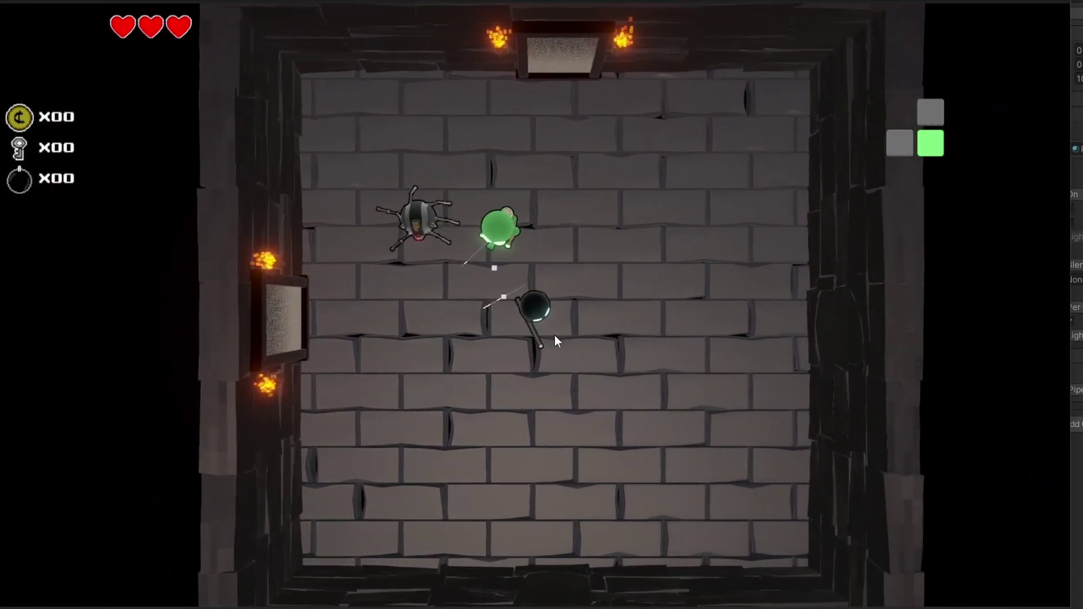
{"action": "key", "text": "w"}
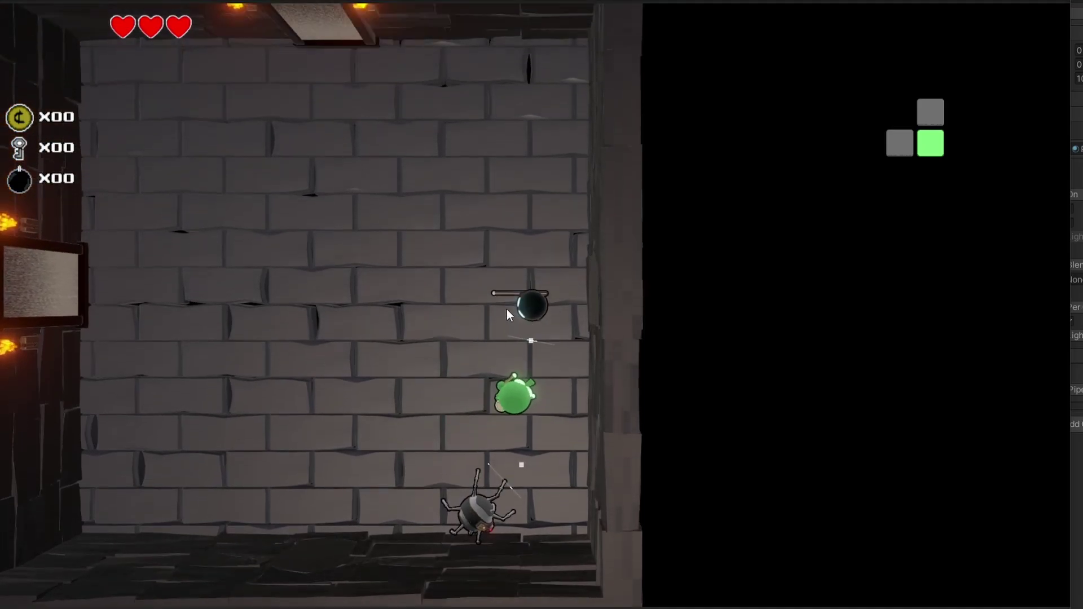
{"action": "key", "text": "a"}
{"action": "key", "text": "s"}
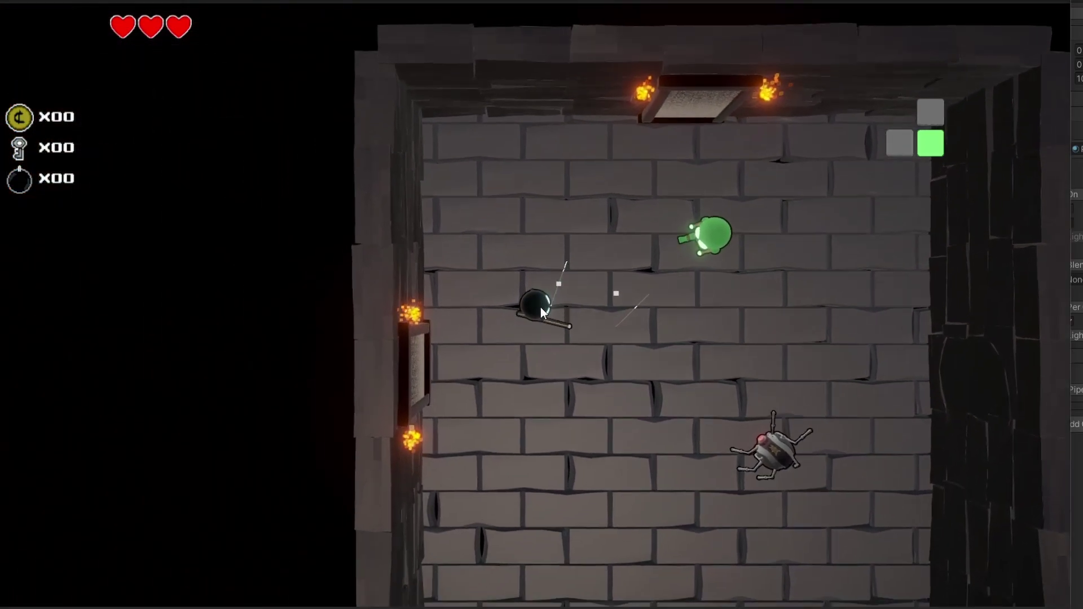
{"action": "key", "text": "d"}
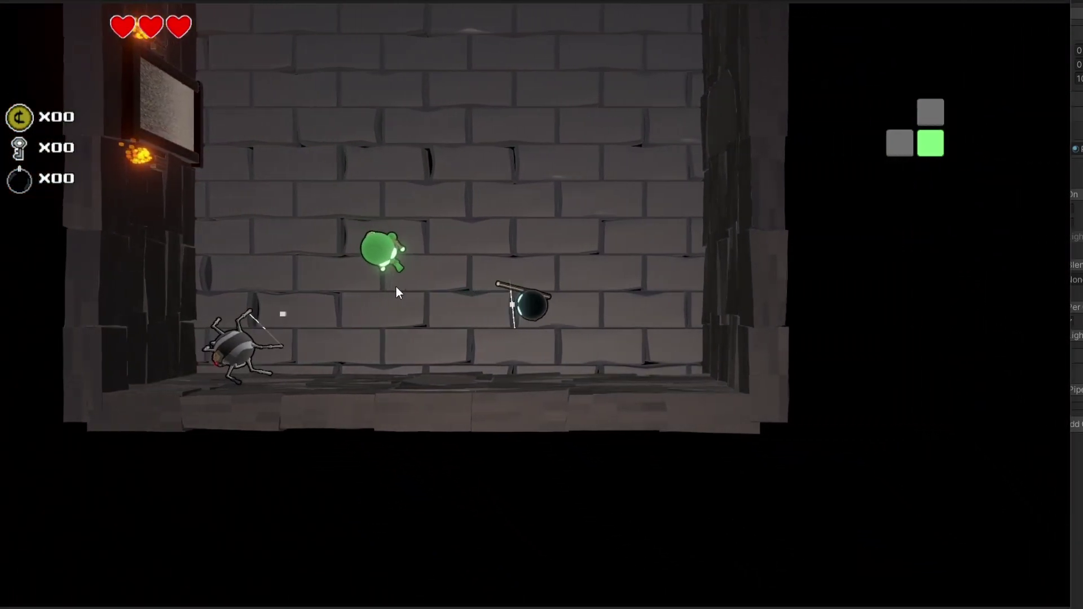
{"action": "key", "text": "w"}
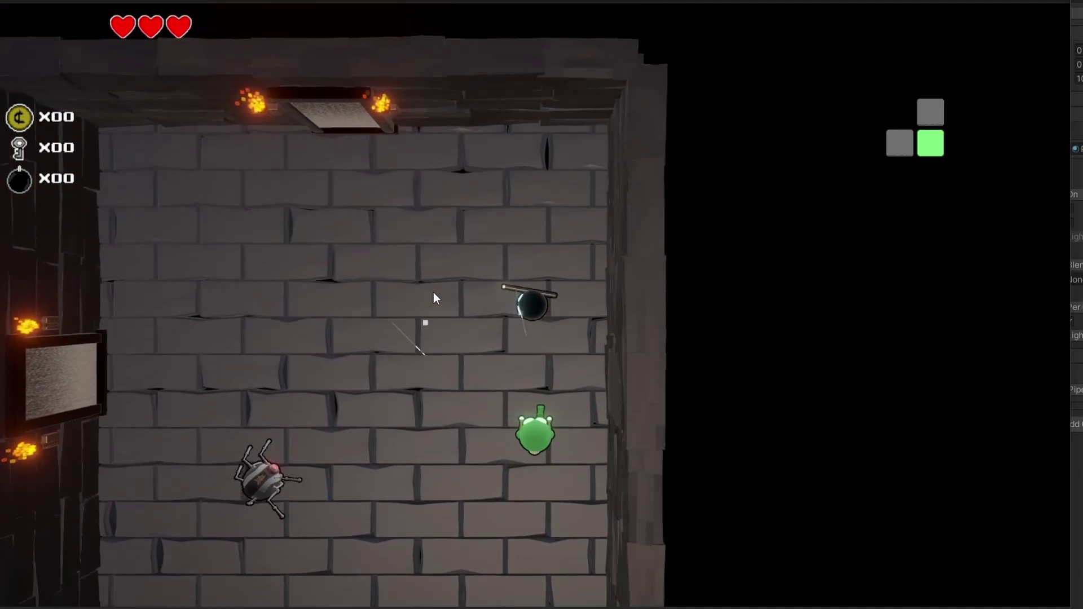
{"action": "key", "text": "a"}
{"action": "key", "text": "s"}
{"action": "key", "text": "d"}
{"action": "key", "text": "s"}
Test the player's attacks against the green enemy and the mechanical spider while dodging around the room
{"action": "left_click", "coordinate": [400, 242]}
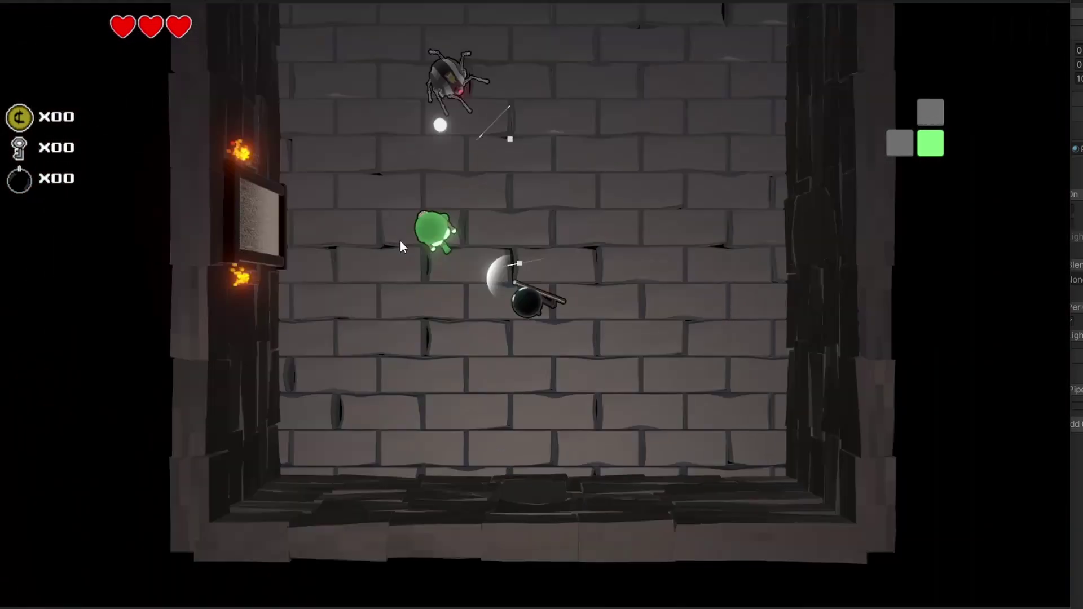
{"action": "left_click", "coordinate": [441, 239]}
{"action": "key", "text": "a"}
{"action": "left_click", "coordinate": [468, 208]}
{"action": "left_click", "coordinate": [622, 269]}
{"action": "left_click", "coordinate": [629, 323]}
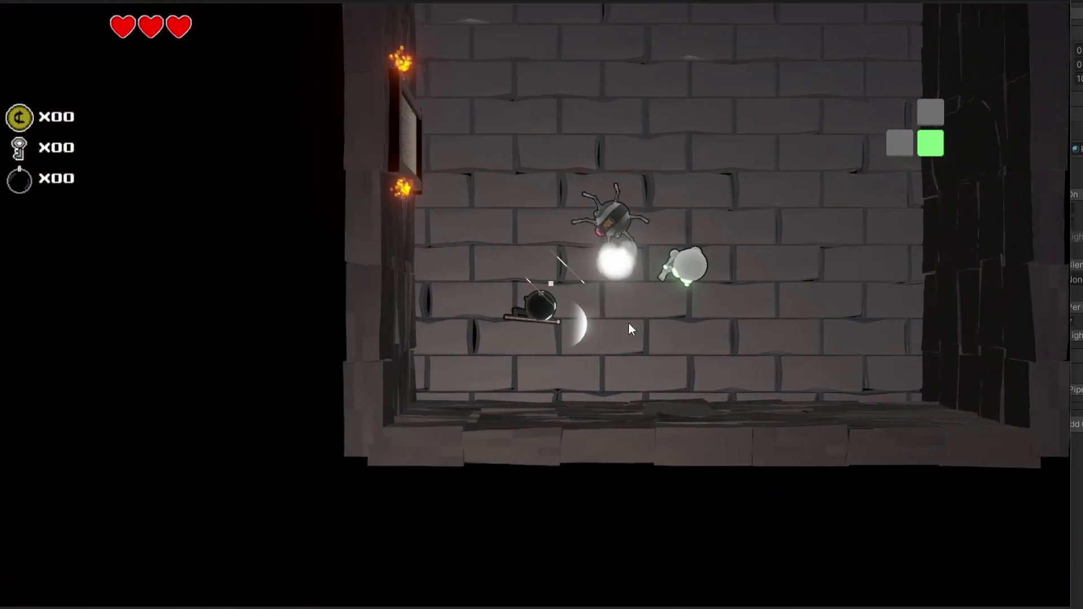
{"action": "key", "text": "s"}
{"action": "left_click", "coordinate": [622, 302]}
{"action": "left_click", "coordinate": [564, 267]}
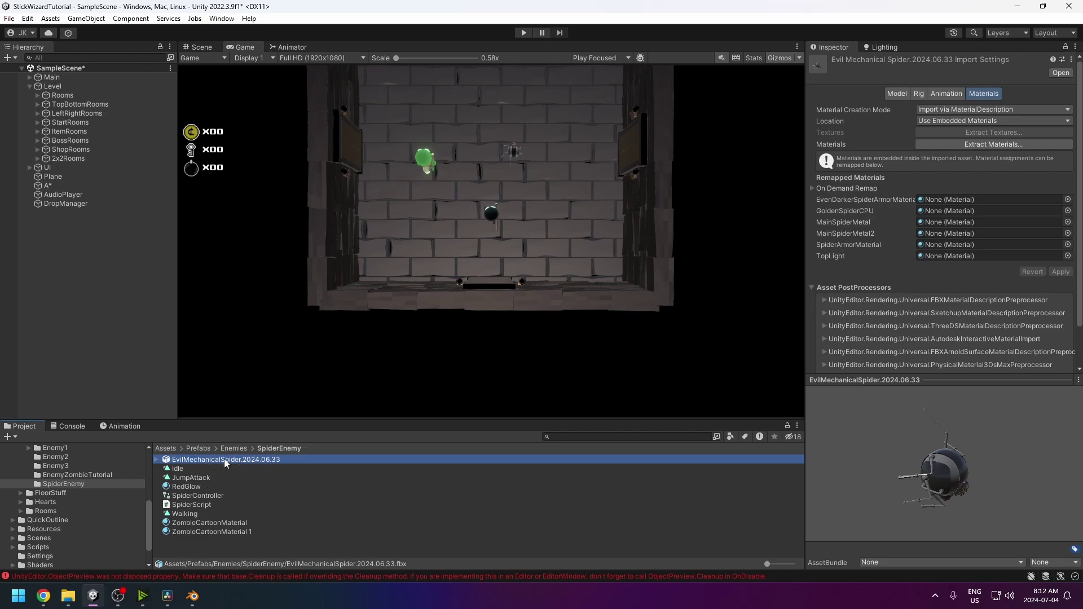
Add the EvilMechanicalSpider.2024.06.33 model to SampleScene and frame it in the Scene view
{"action": "left_click_drag", "start_coordinate": [225, 459], "coordinate": [62, 253]}
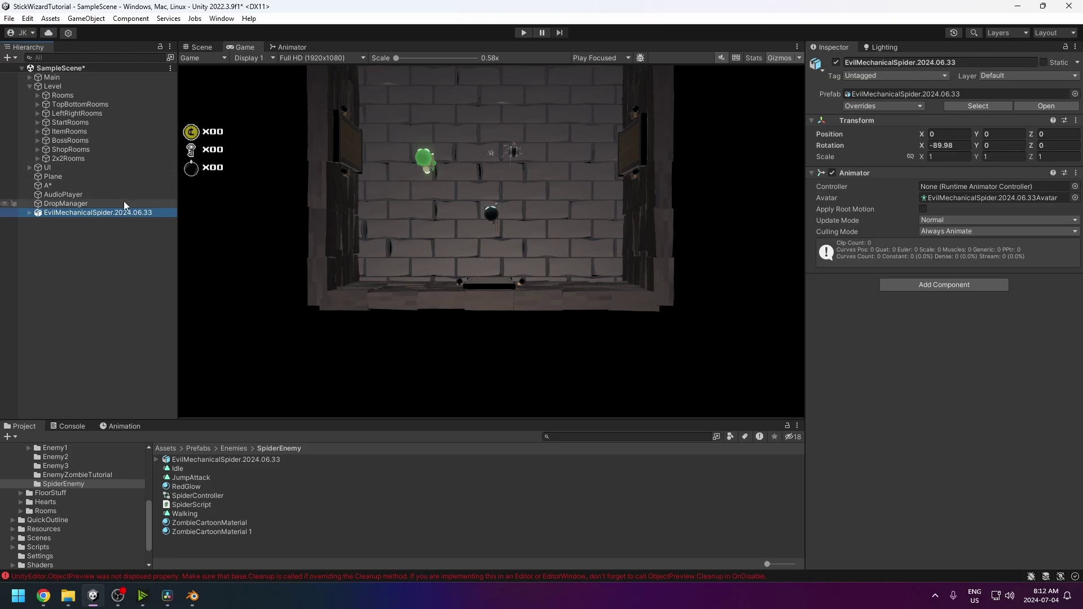
{"action": "left_click", "coordinate": [198, 47]}
{"action": "double_click", "coordinate": [92, 212]}
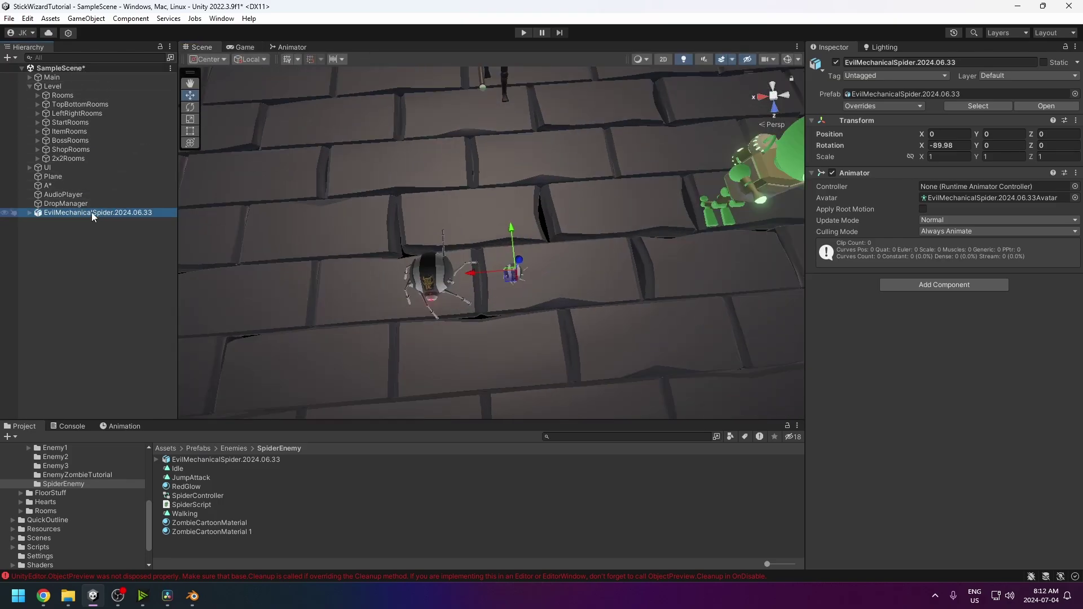
Raise the added spider model above the brick floor to a Y position of 1.1
{"action": "left_click_drag", "start_coordinate": [551, 290], "coordinate": [538, 96], "text": "alt"}
{"action": "scroll", "coordinate": [539, 95], "scroll_direction": "down", "scroll_amount": 3}
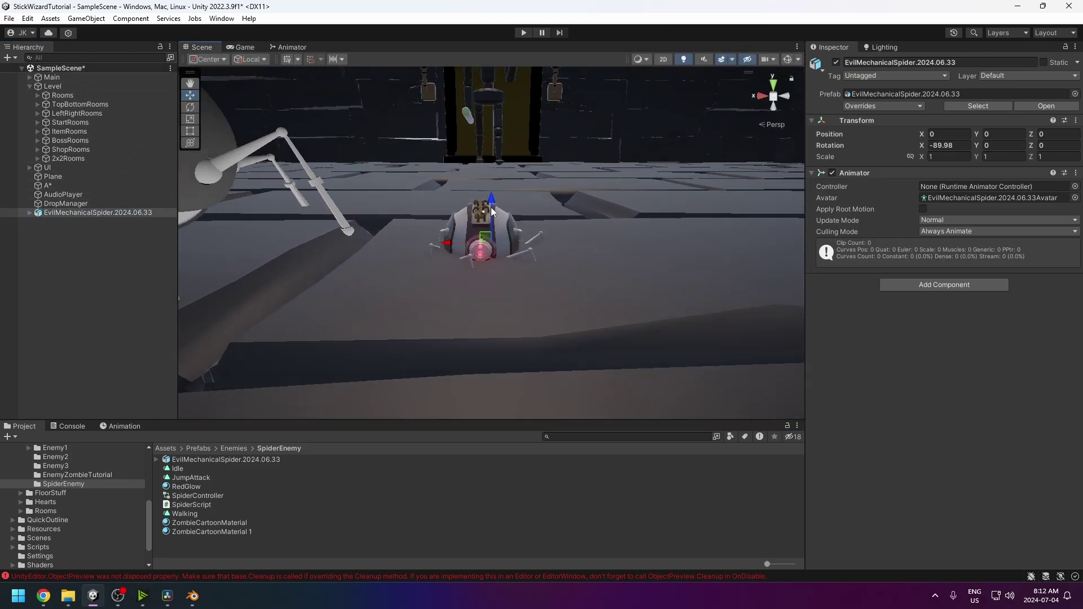
{"action": "left_click_drag", "start_coordinate": [488, 206], "coordinate": [490, 166]}
{"action": "left_click", "coordinate": [669, 284]}
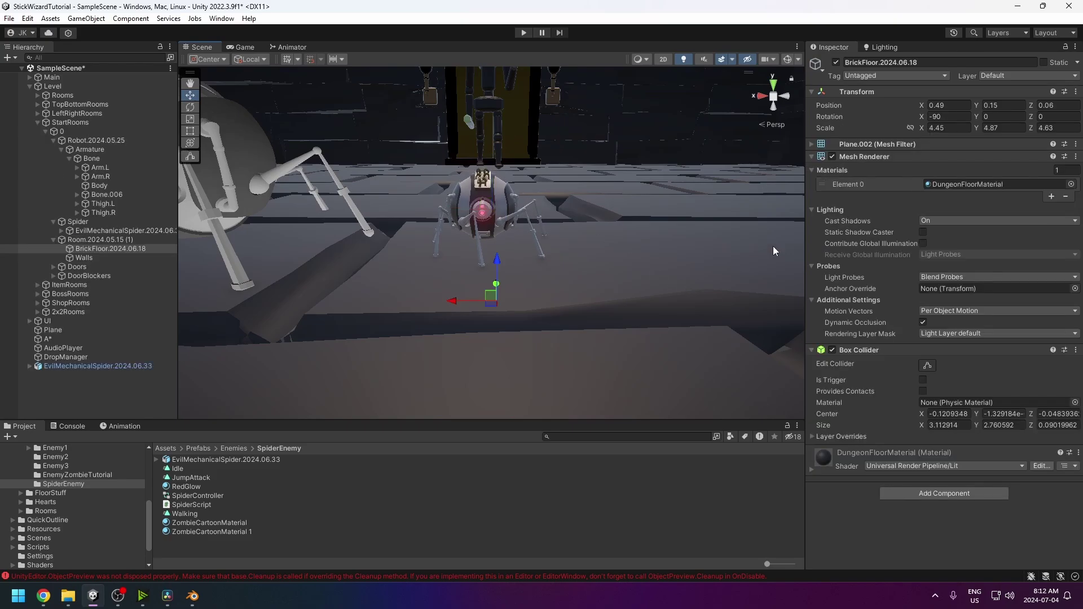
{"action": "left_click", "coordinate": [1002, 106]}
{"action": "left_click", "coordinate": [91, 365]}
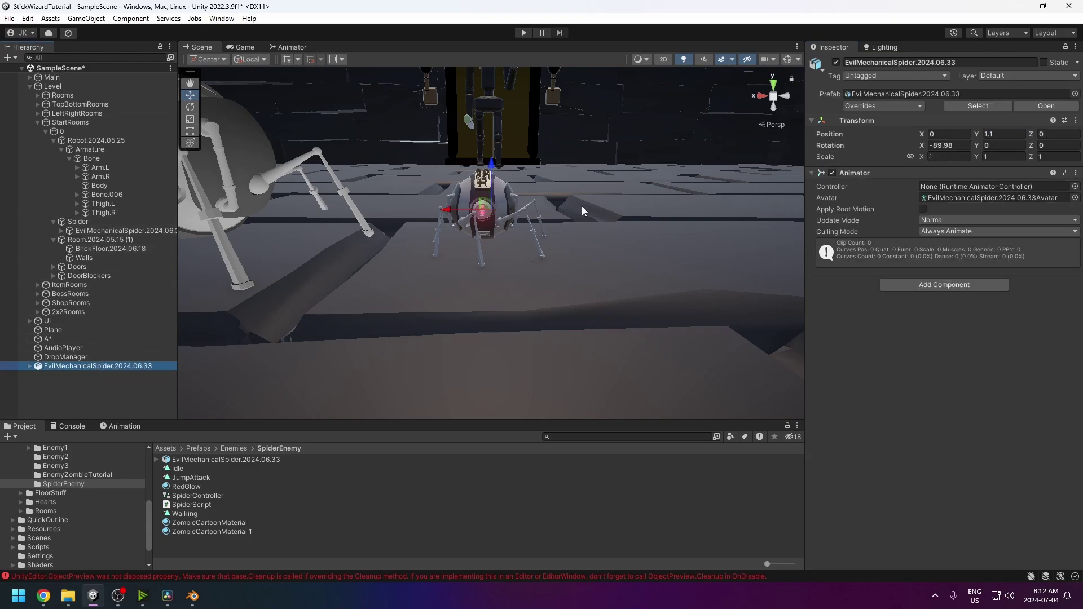
Review the spider model's import settings, covering model options, rig avatar definition, and the Walking and Idle clips with their looping options
{"action": "left_click", "coordinate": [212, 460]}
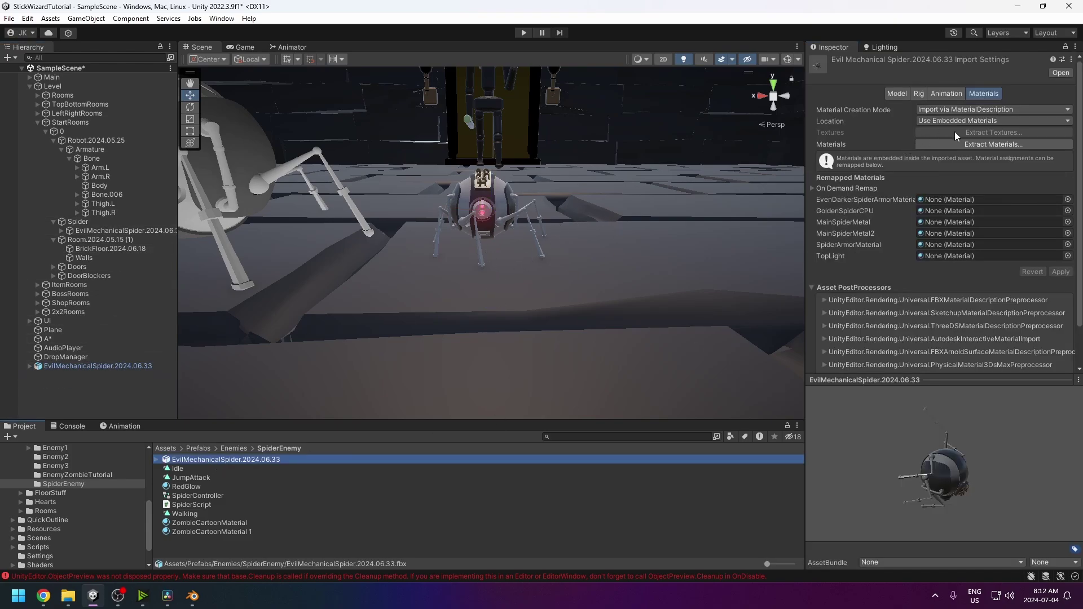
{"action": "left_click", "coordinate": [897, 96]}
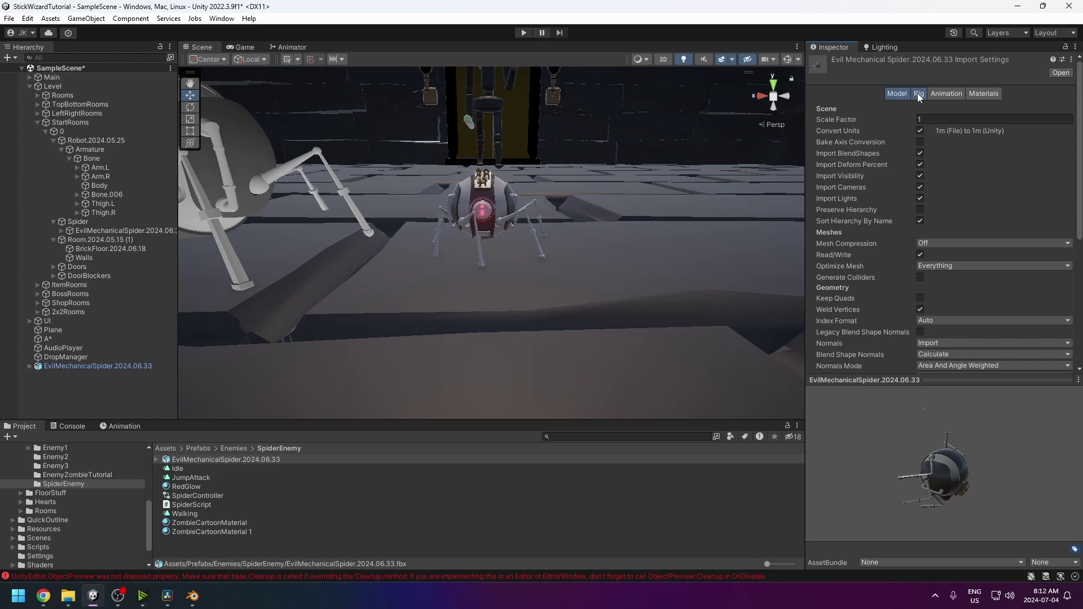
{"action": "left_click", "coordinate": [924, 93]}
{"action": "left_click", "coordinate": [944, 124]}
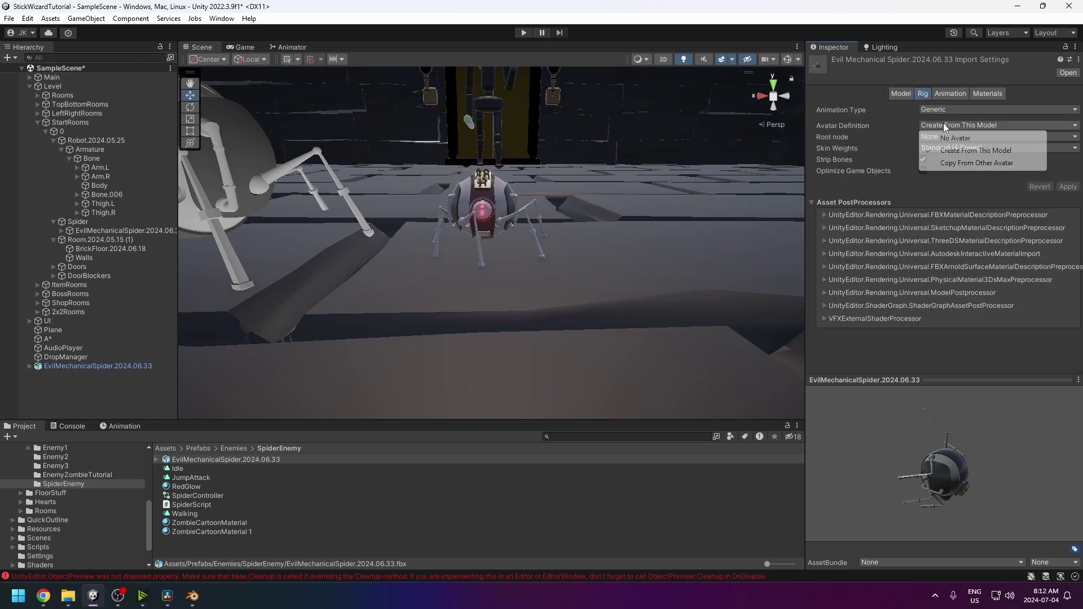
{"action": "left_click", "coordinate": [951, 95]}
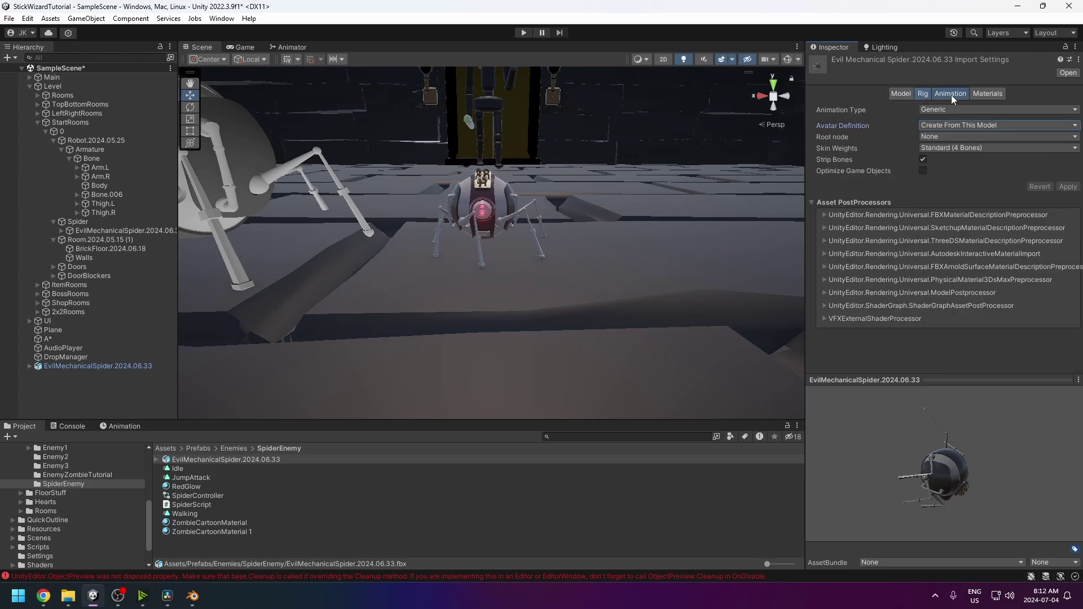
{"action": "left_click", "coordinate": [952, 95]}
{"action": "left_click", "coordinate": [832, 264]}
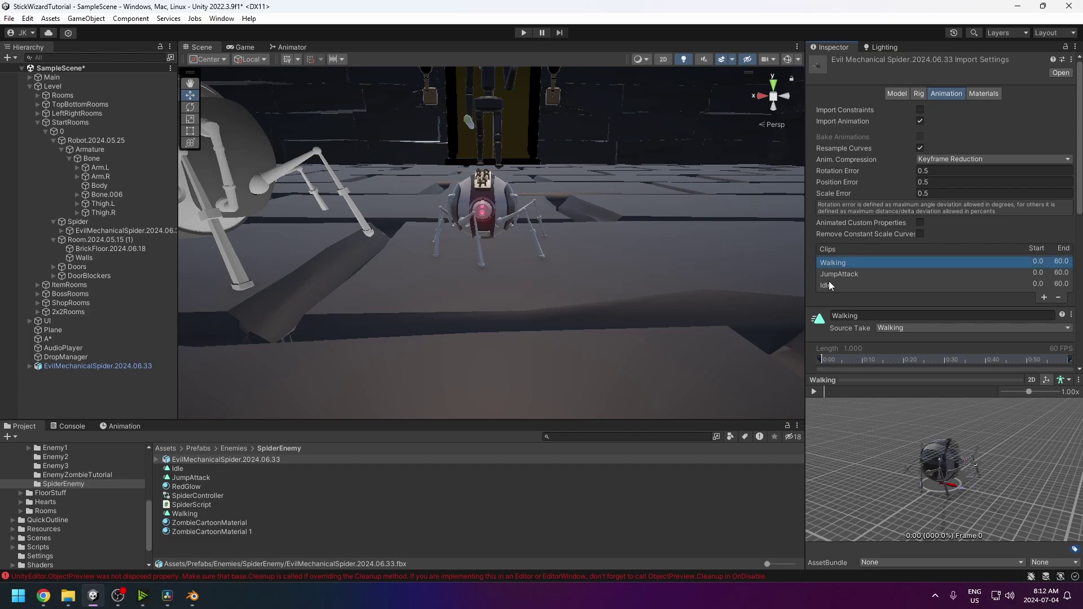
{"action": "left_click", "coordinate": [829, 282]}
{"action": "scroll", "coordinate": [846, 299], "scroll_direction": "down", "scroll_amount": 3}
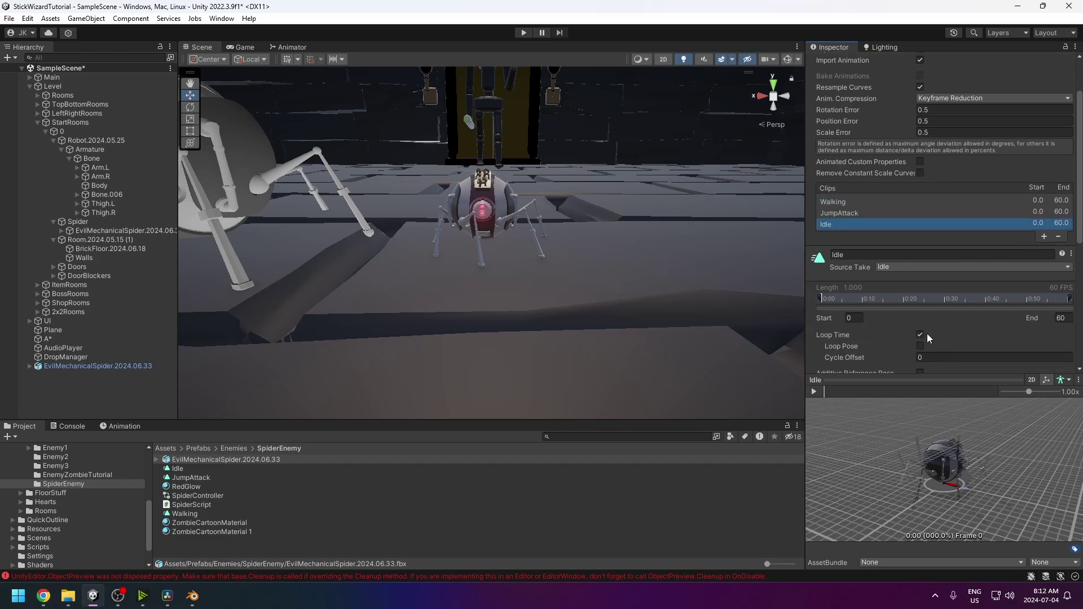
{"action": "scroll", "coordinate": [926, 334], "scroll_direction": "down", "scroll_amount": 12}
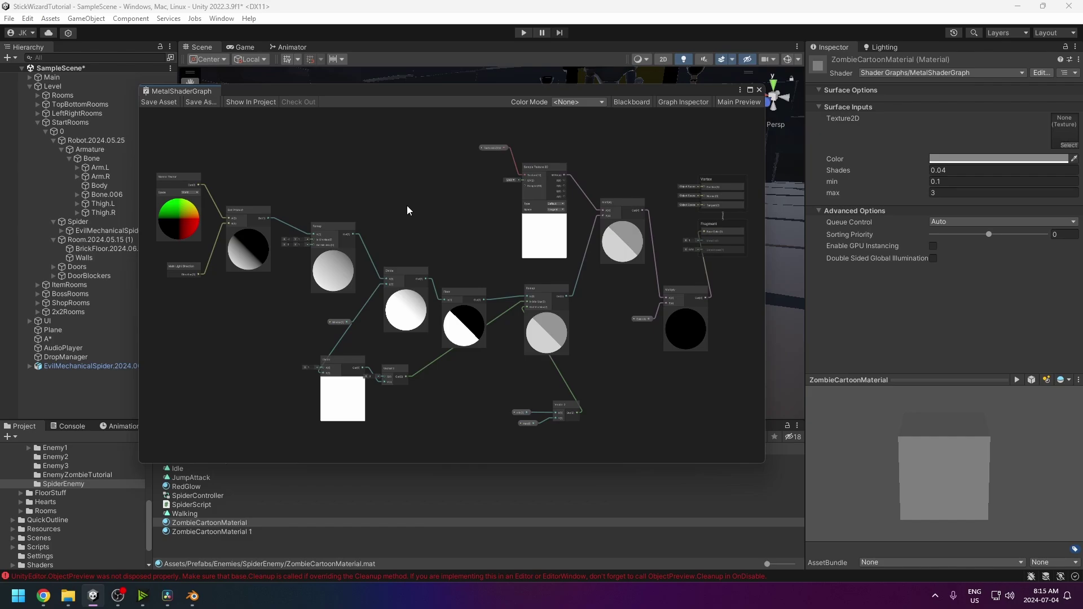
Examine the full MetalShaderGraph node network, from the lighting nodes through to the fragment color output
{"action": "mouse_move", "coordinate": [286, 184]}
{"action": "middle_mouse_down"}
{"action": "mouse_move", "coordinate": [347, 181]}
{"action": "mouse_move", "coordinate": [299, 170]}
{"action": "middle_mouse_up"}
{"action": "scroll", "coordinate": [381, 223], "scroll_direction": "up", "scroll_amount": 2}
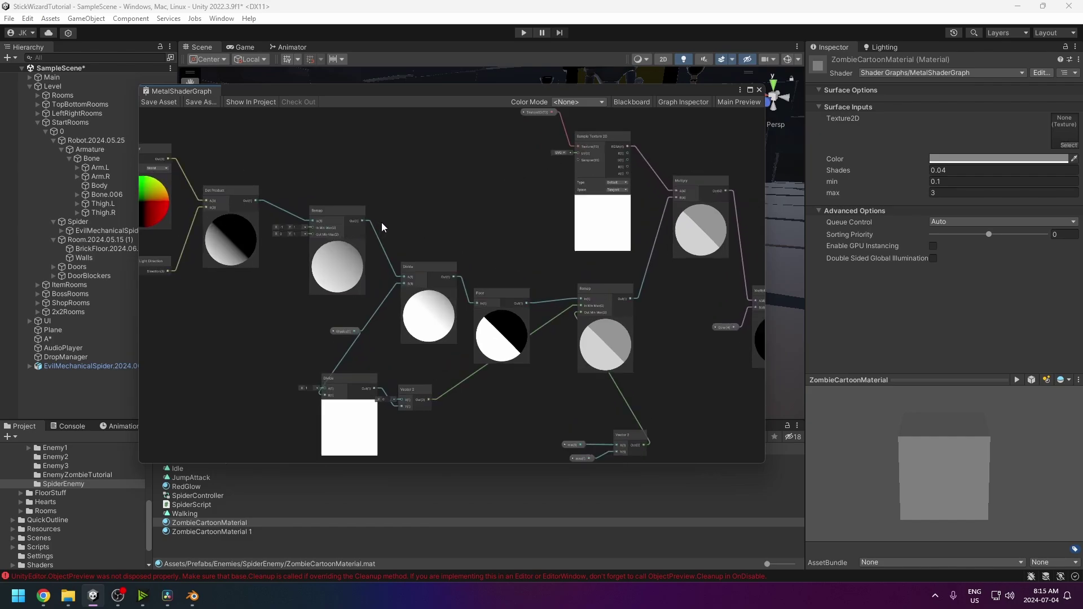
{"action": "middle_click_drag", "start_coordinate": [354, 201], "coordinate": [398, 188]}
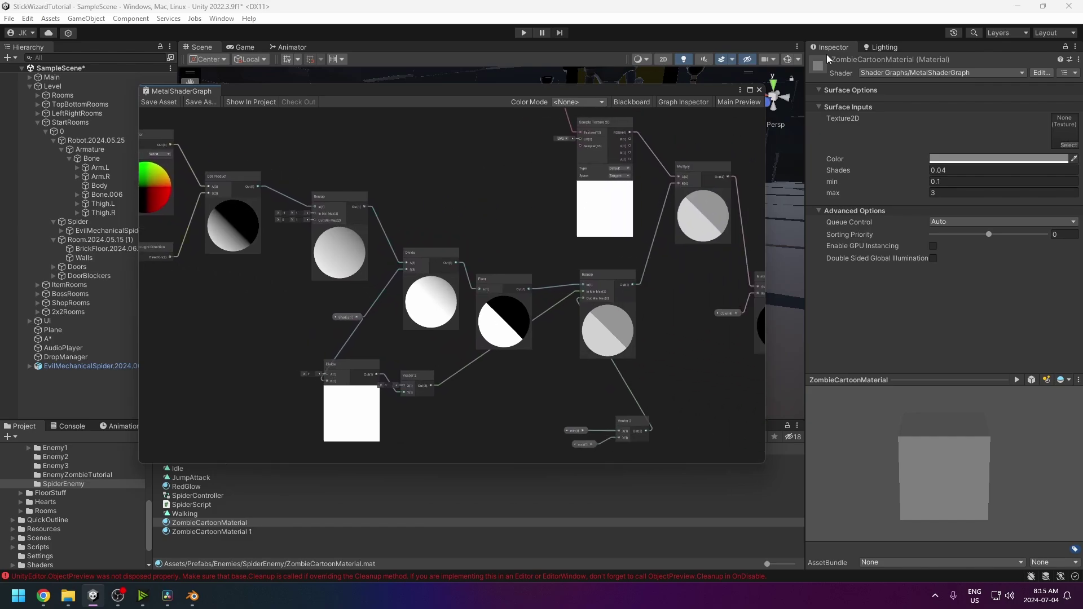
{"action": "left_click", "coordinate": [748, 91]}
{"action": "scroll", "coordinate": [488, 225], "scroll_direction": "down", "scroll_amount": 3}
{"action": "scroll", "coordinate": [547, 273], "scroll_direction": "up", "scroll_amount": 4}
{"action": "middle_click_drag", "start_coordinate": [415, 170], "coordinate": [567, 256]}
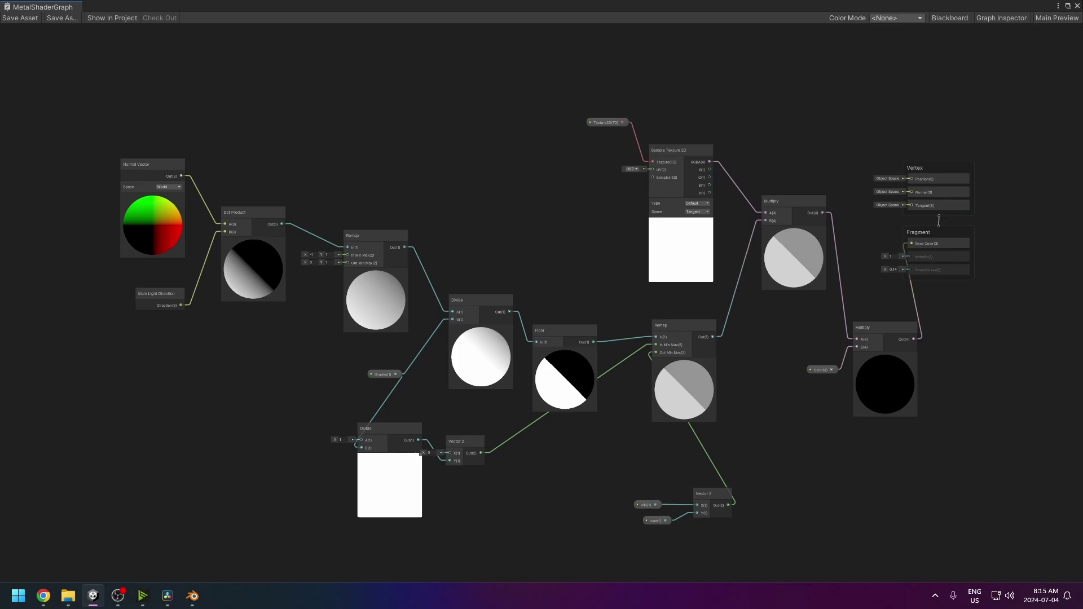
{"action": "left_click", "coordinate": [1079, 4]}
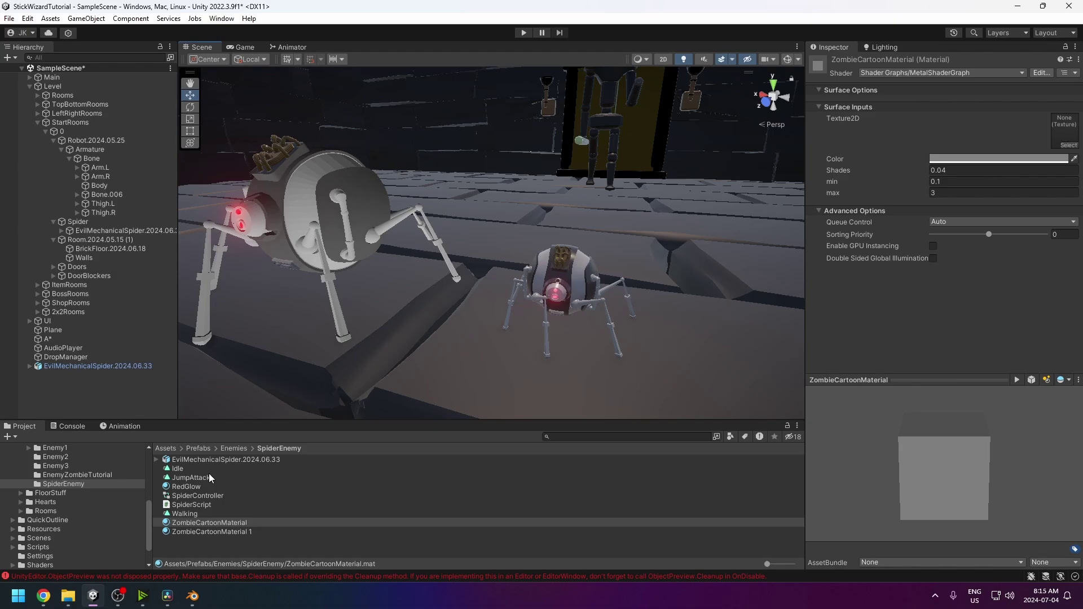
Remap the spider model's MainSpiderMetal to ZombieCartoonMaterial and SpiderArmorMaterial to ZombieCartoonMaterial 1, and apply the import settings
{"action": "middle_click_drag", "start_coordinate": [506, 293], "coordinate": [550, 288]}
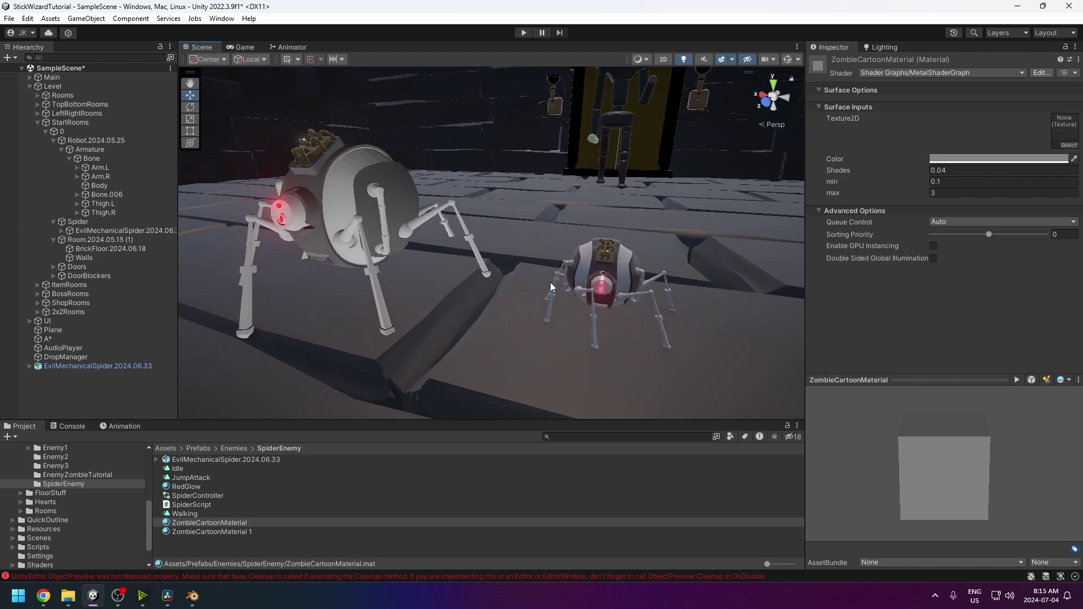
{"action": "left_click_drag", "start_coordinate": [559, 282], "coordinate": [429, 254], "text": "alt"}
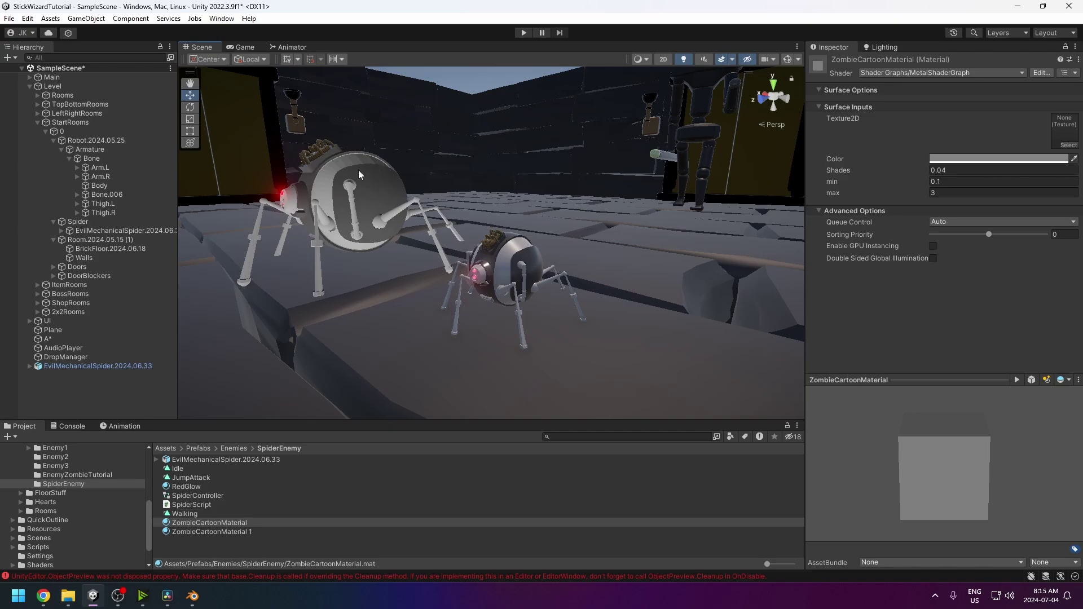
{"action": "left_click_drag", "start_coordinate": [360, 171], "coordinate": [564, 208], "text": "alt"}
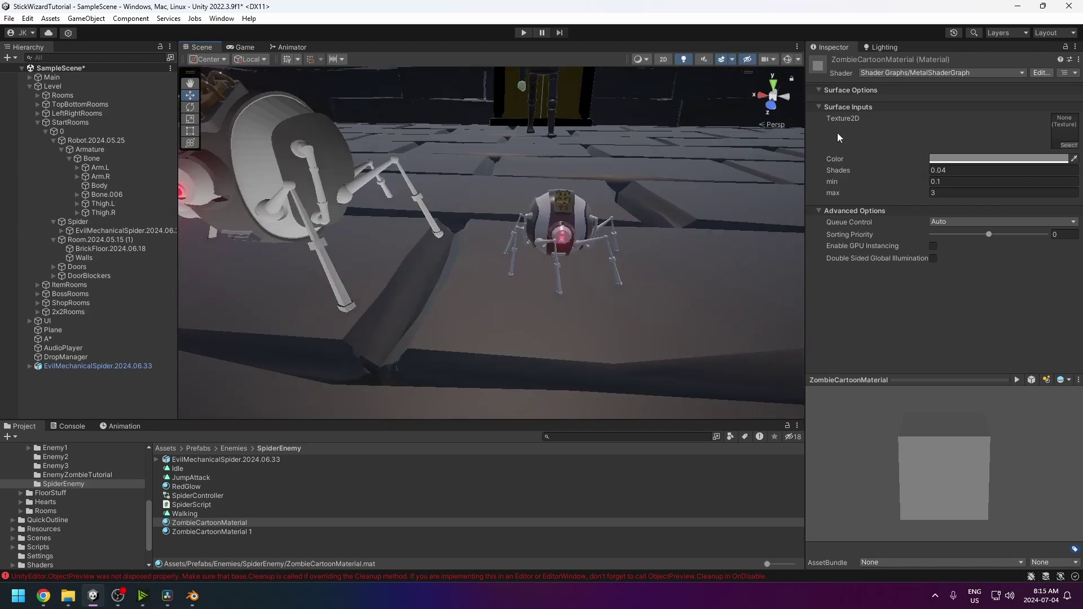
{"action": "middle_click_drag", "start_coordinate": [558, 201], "coordinate": [532, 241]}
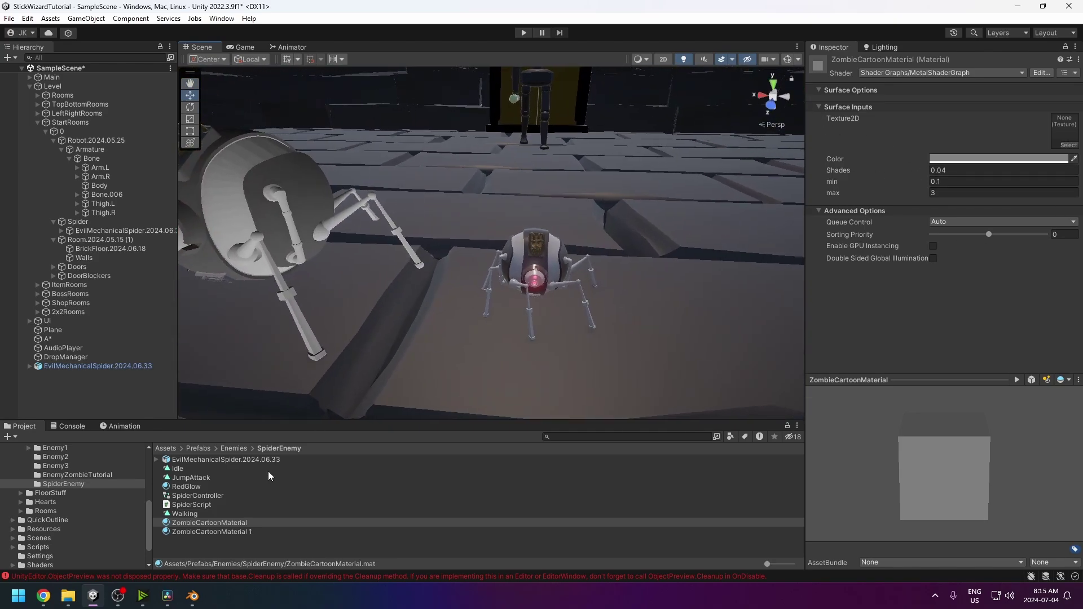
{"action": "left_click", "coordinate": [209, 522]}
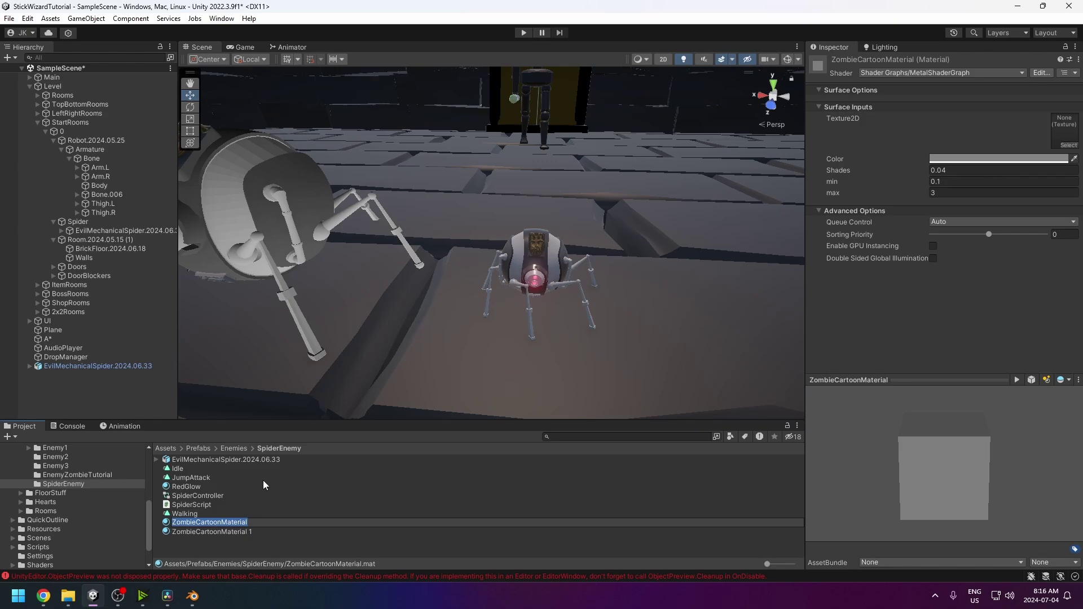
{"action": "key", "text": "Return"}
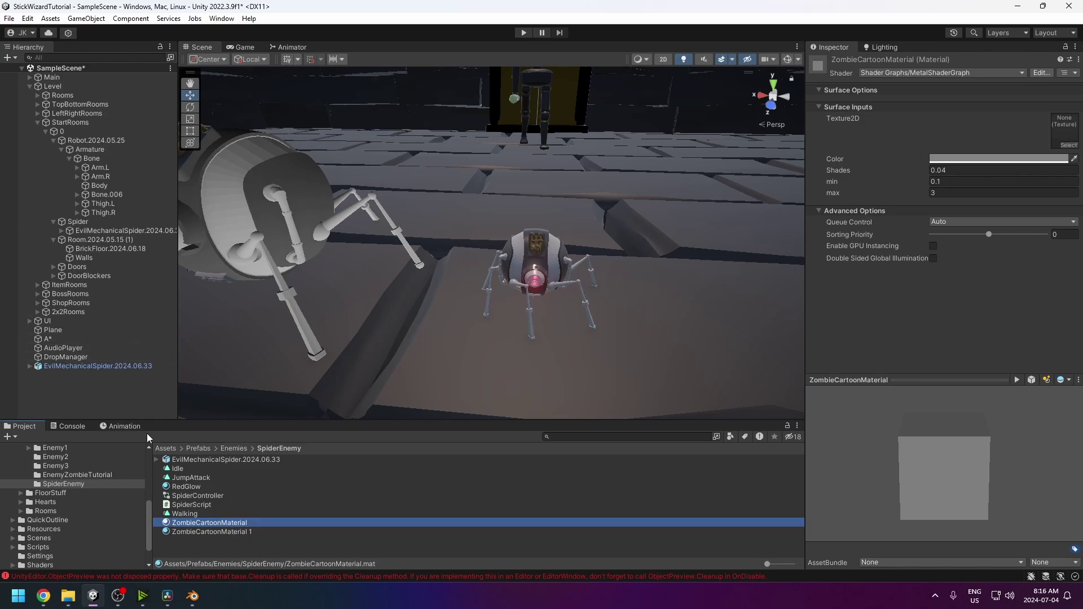
{"action": "left_click", "coordinate": [199, 460]}
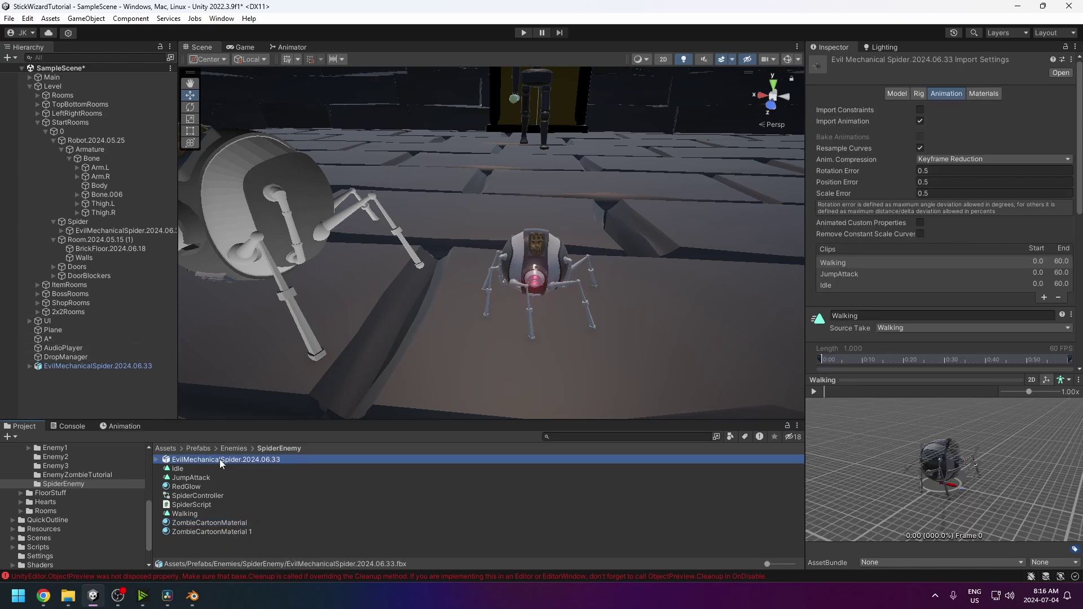
{"action": "left_click", "coordinate": [981, 94]}
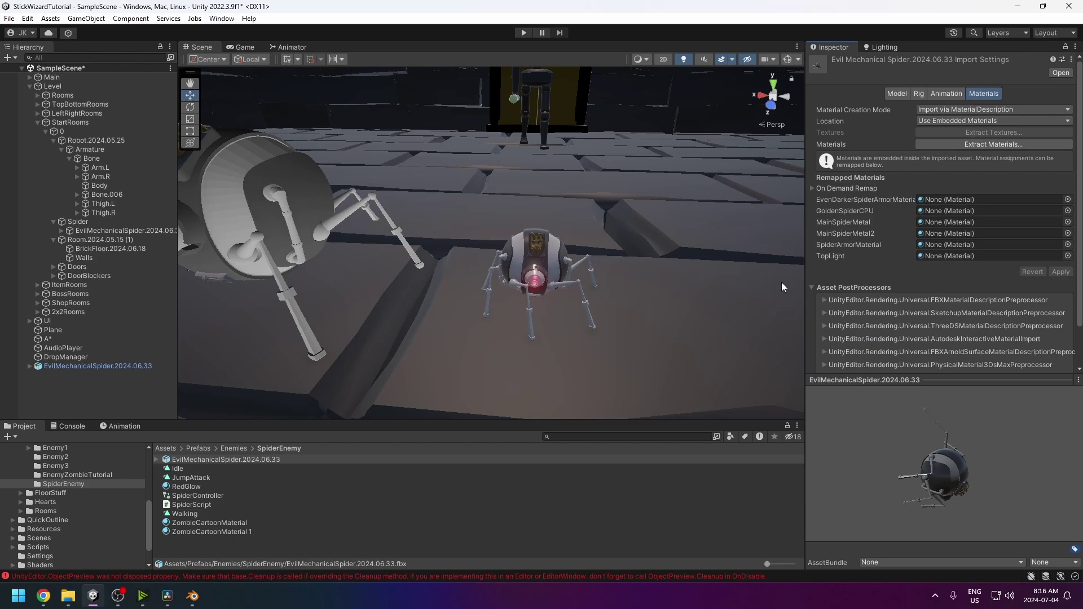
{"action": "left_click_drag", "start_coordinate": [212, 523], "coordinate": [930, 224]}
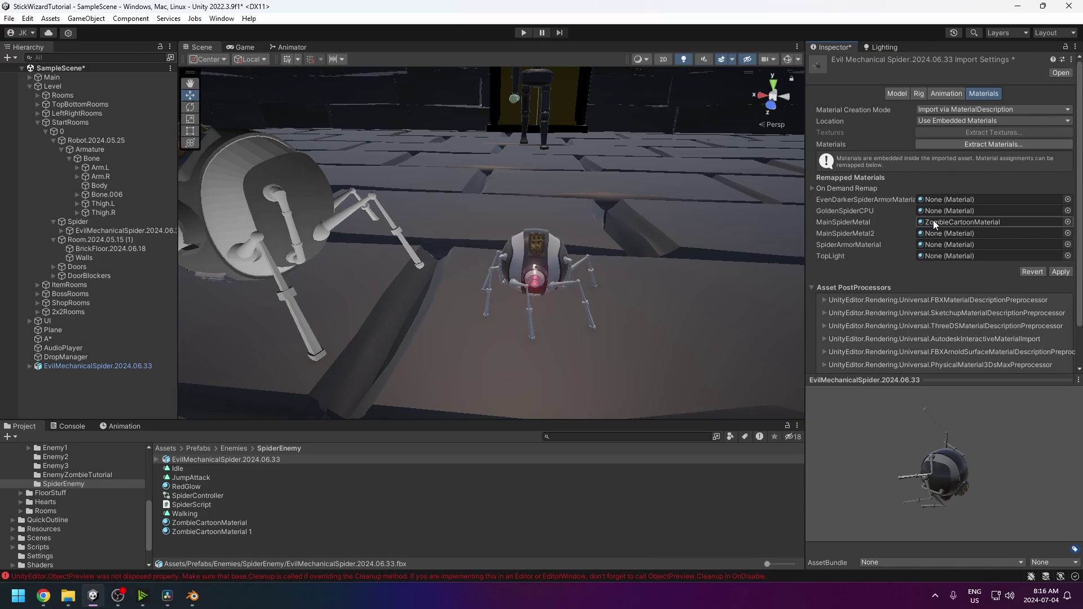
{"action": "left_click_drag", "start_coordinate": [202, 533], "coordinate": [958, 250]}
{"action": "left_click", "coordinate": [1061, 272]}
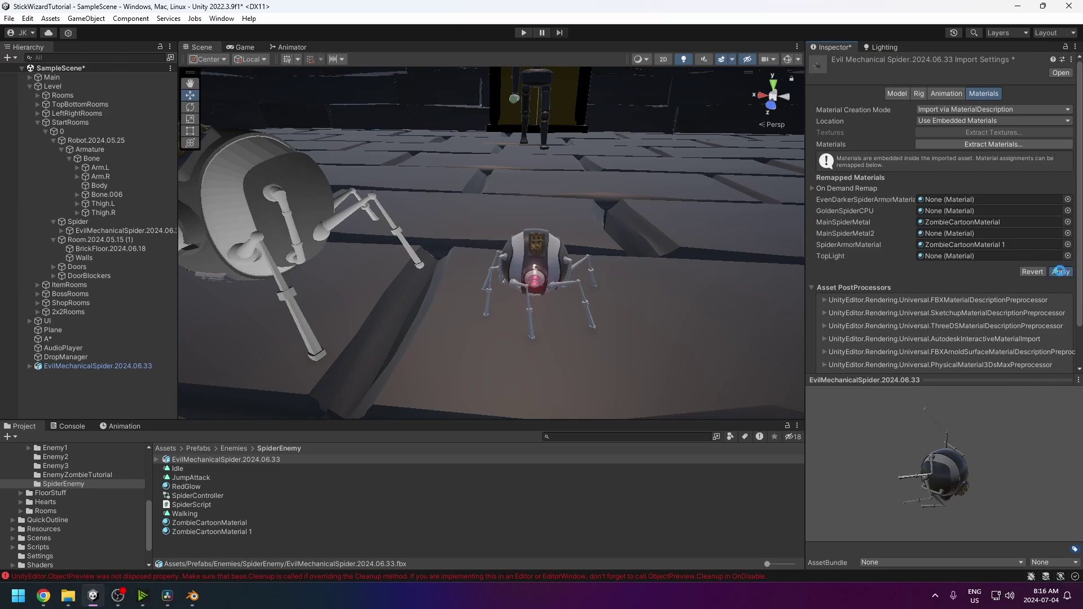
Inspect the remapped metal and armor shading on the small spider up close, with ZombieCartoonMaterial selected
{"action": "left_click_drag", "start_coordinate": [568, 288], "coordinate": [443, 267], "text": "alt"}
{"action": "right_click_drag", "start_coordinate": [443, 267], "coordinate": [641, 213]}
{"action": "left_click_drag", "start_coordinate": [590, 259], "coordinate": [526, 289], "text": "alt"}
{"action": "middle_click_drag", "start_coordinate": [527, 289], "coordinate": [418, 272]}
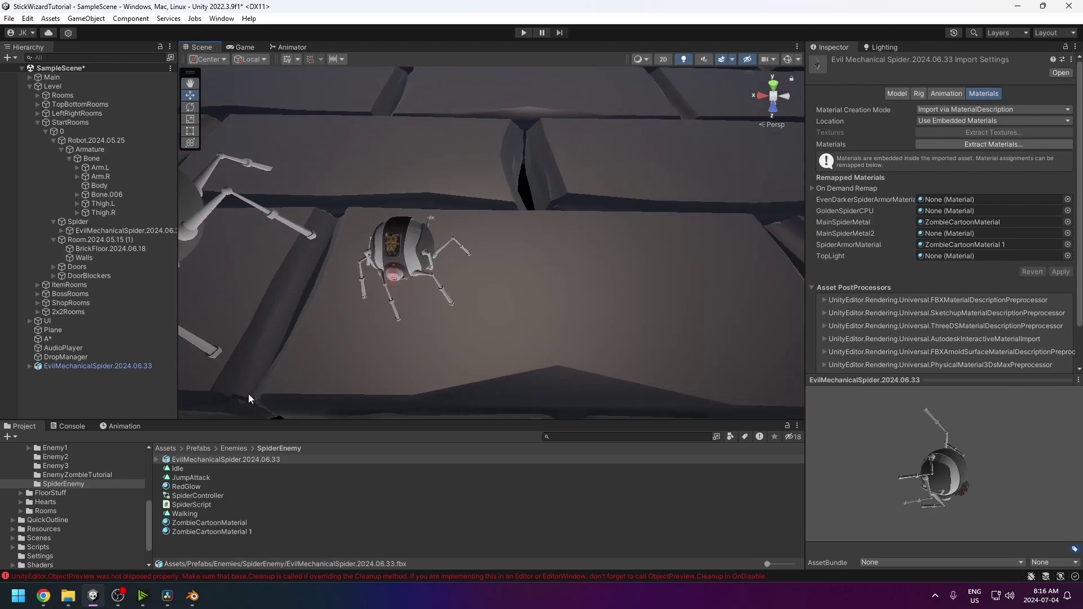
{"action": "left_click", "coordinate": [209, 523]}
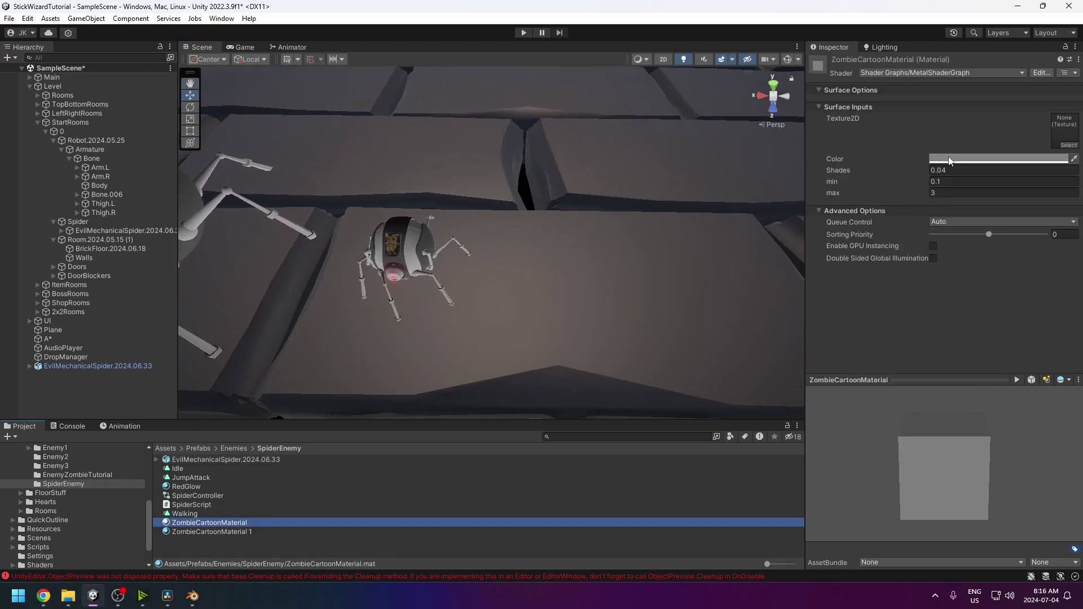
{"action": "middle_click_drag", "start_coordinate": [574, 189], "coordinate": [675, 191]}
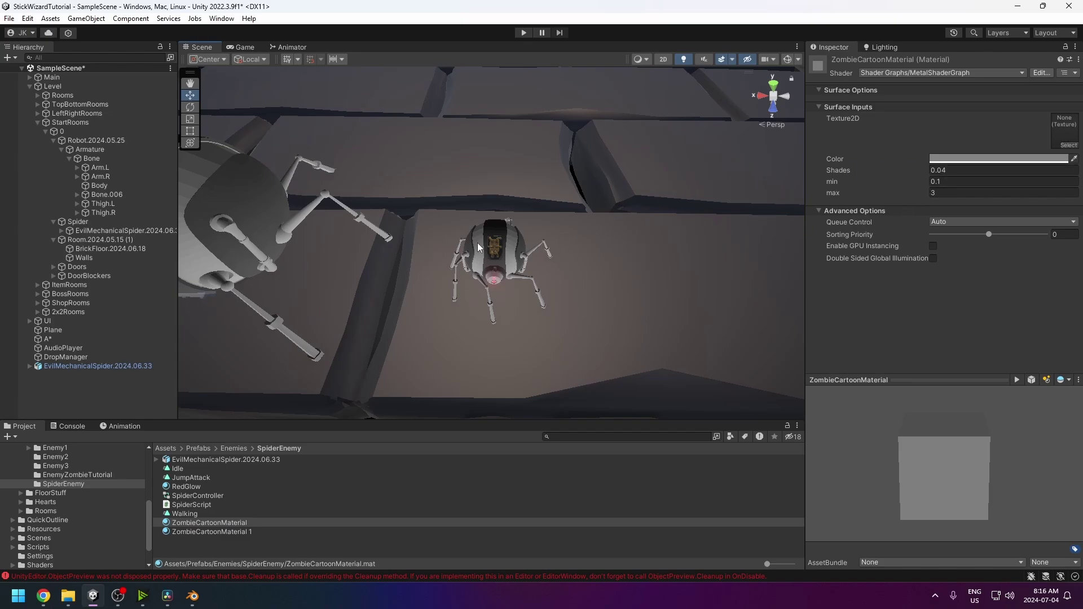
{"action": "scroll", "coordinate": [477, 243], "scroll_direction": "up", "scroll_amount": 5}
{"action": "left_click_drag", "start_coordinate": [522, 240], "coordinate": [382, 229], "text": "alt"}
{"action": "scroll", "coordinate": [382, 228], "scroll_direction": "up", "scroll_amount": 3}
{"action": "middle_click_drag", "start_coordinate": [474, 265], "coordinate": [491, 325]}
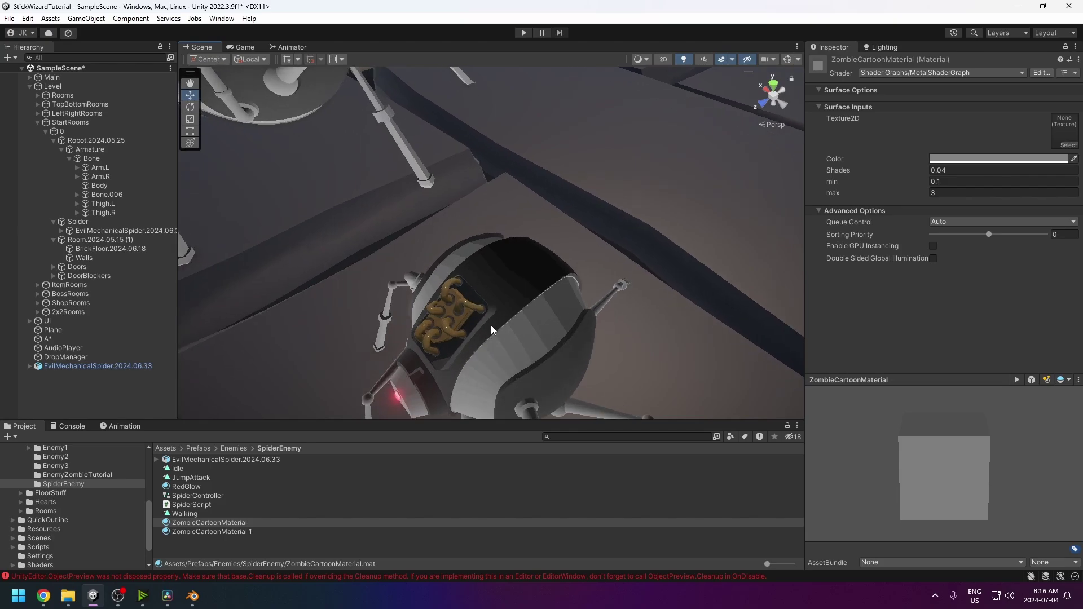
Set the Shades value of ZombieCartoonMaterial to 0.03 and check the banding on the spider's shell
{"action": "left_click", "coordinate": [944, 171]}
{"action": "type", "text": "3"}
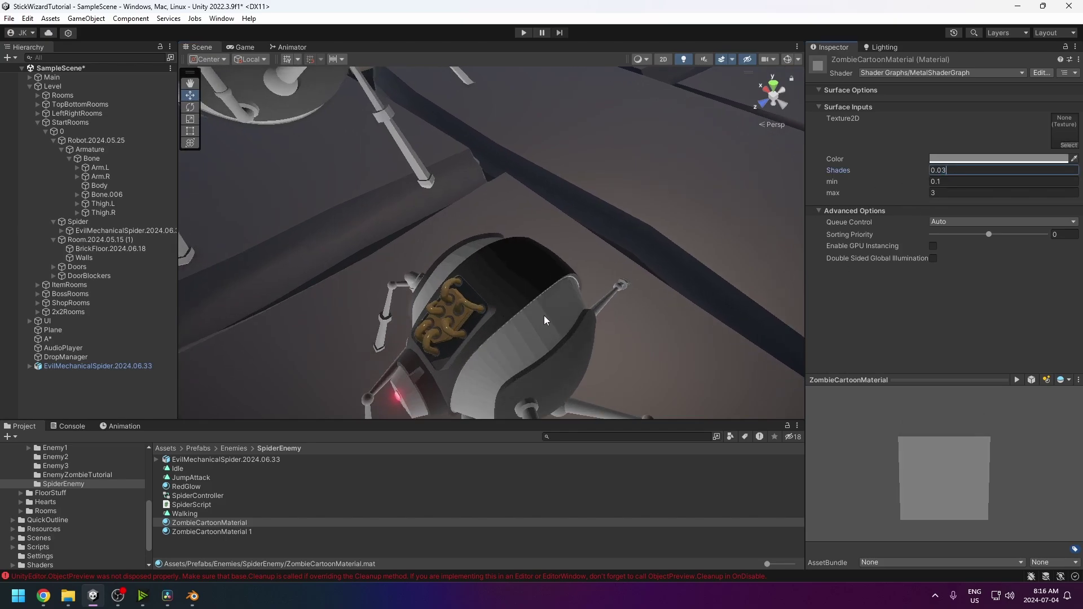
{"action": "middle_click_drag", "start_coordinate": [562, 317], "coordinate": [544, 270]}
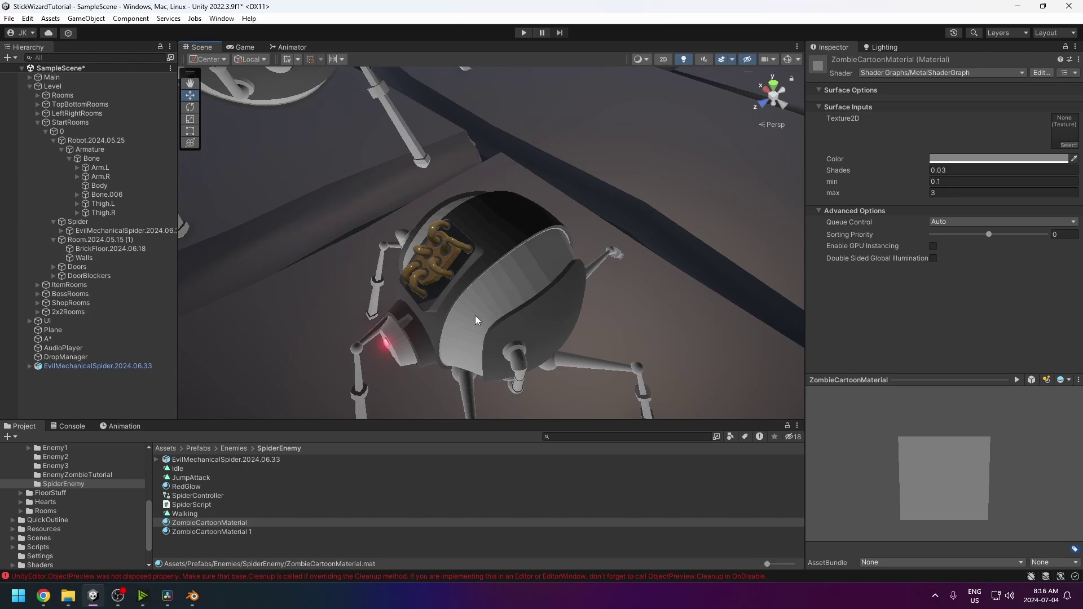
Return the Shades value of ZombieCartoonMaterial to 0.04 and check the spider in the Game view
{"action": "left_click", "coordinate": [944, 171]}
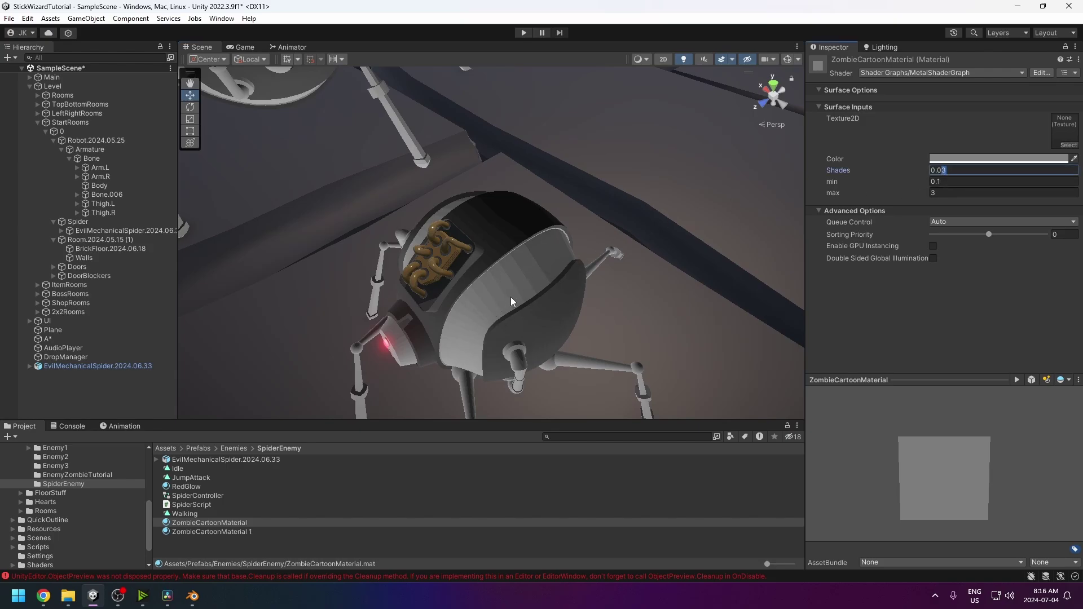
{"action": "type", "text": "1"}
{"action": "key", "text": "BackSpace"}
{"action": "type", "text": "4"}
{"action": "left_click_drag", "start_coordinate": [490, 281], "coordinate": [517, 237], "text": "alt"}
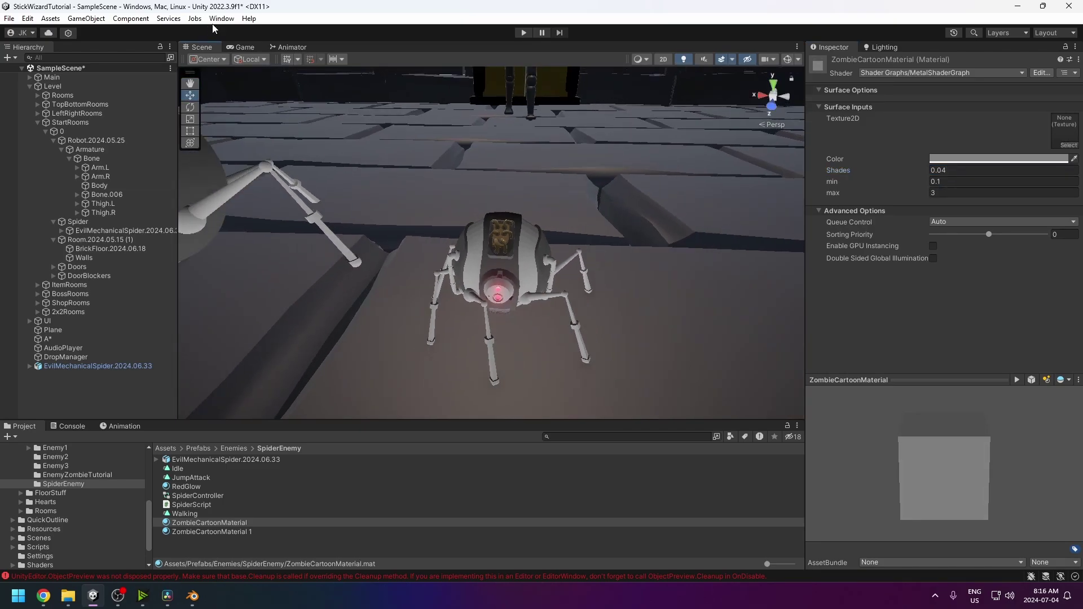
{"action": "left_click", "coordinate": [241, 47]}
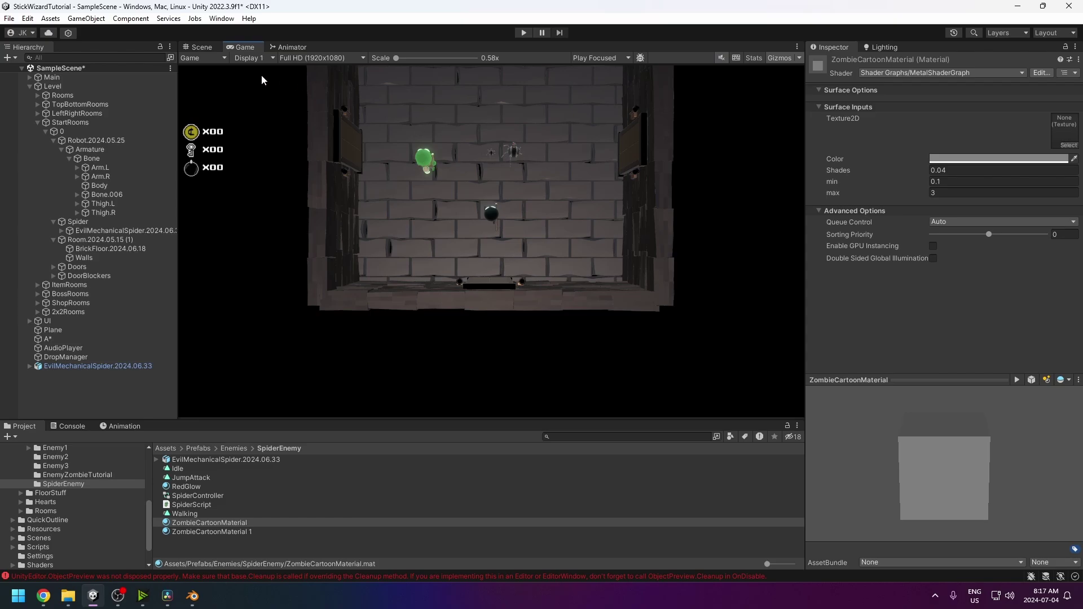
{"action": "left_click", "coordinate": [202, 47]}
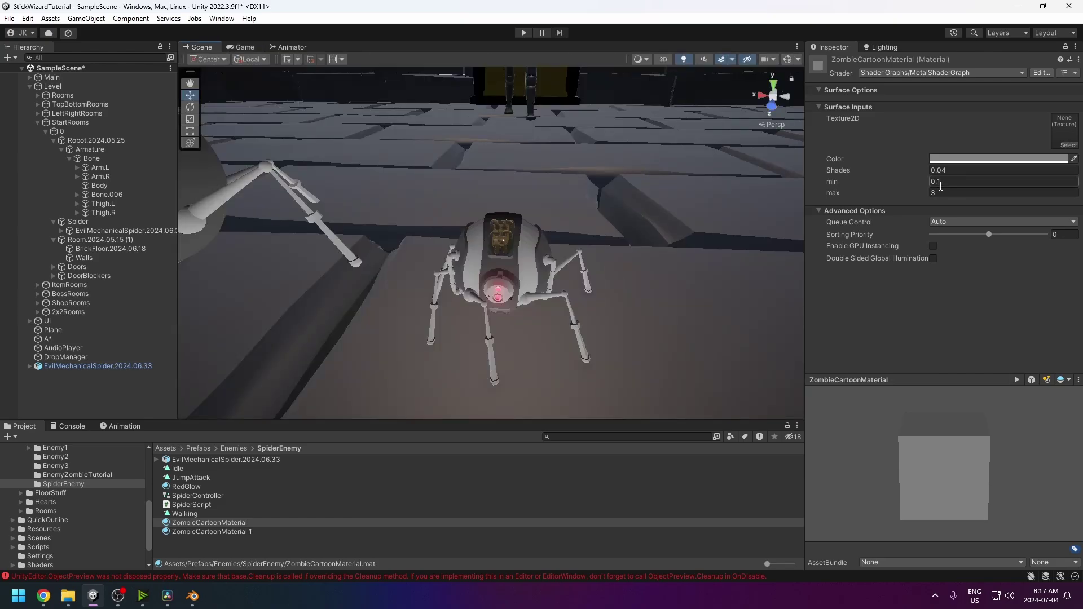
Set the min value of ZombieCartoonMaterial to 0 and check the spider's dark areas from different angles
{"action": "left_click", "coordinate": [938, 182]}
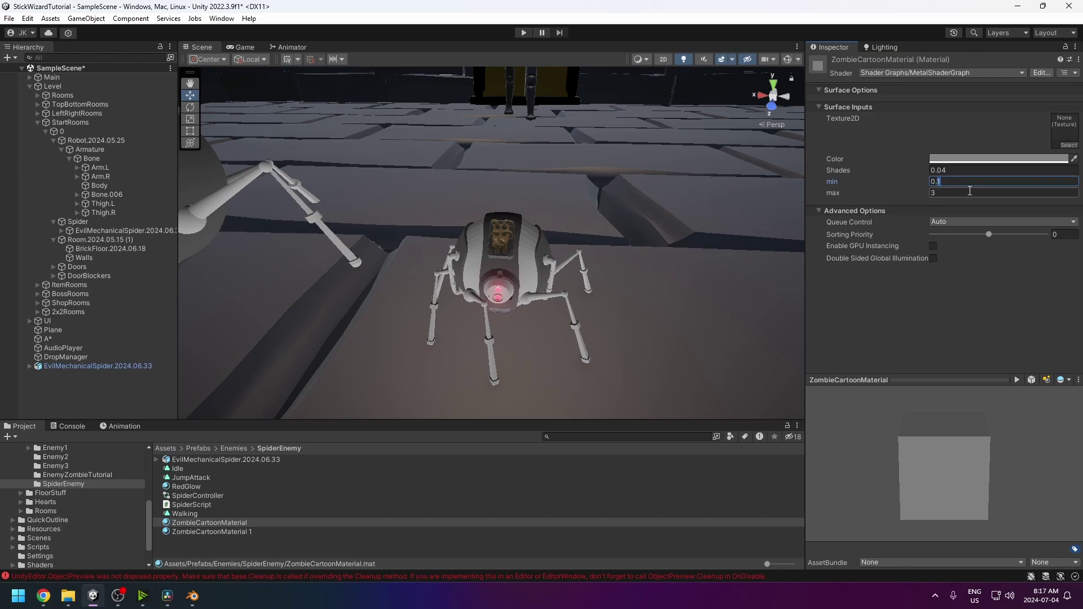
{"action": "key", "text": "BackSpace"}
{"action": "left_click_drag", "start_coordinate": [609, 231], "coordinate": [325, 330], "text": "alt"}
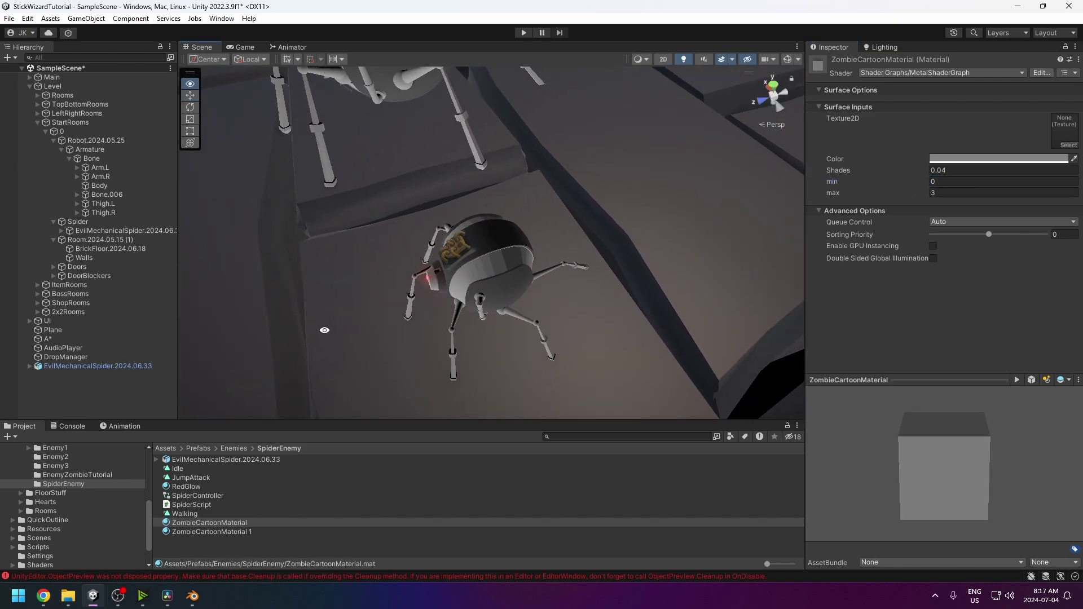
{"action": "left_click_drag", "start_coordinate": [675, 225], "coordinate": [705, 254], "text": "alt"}
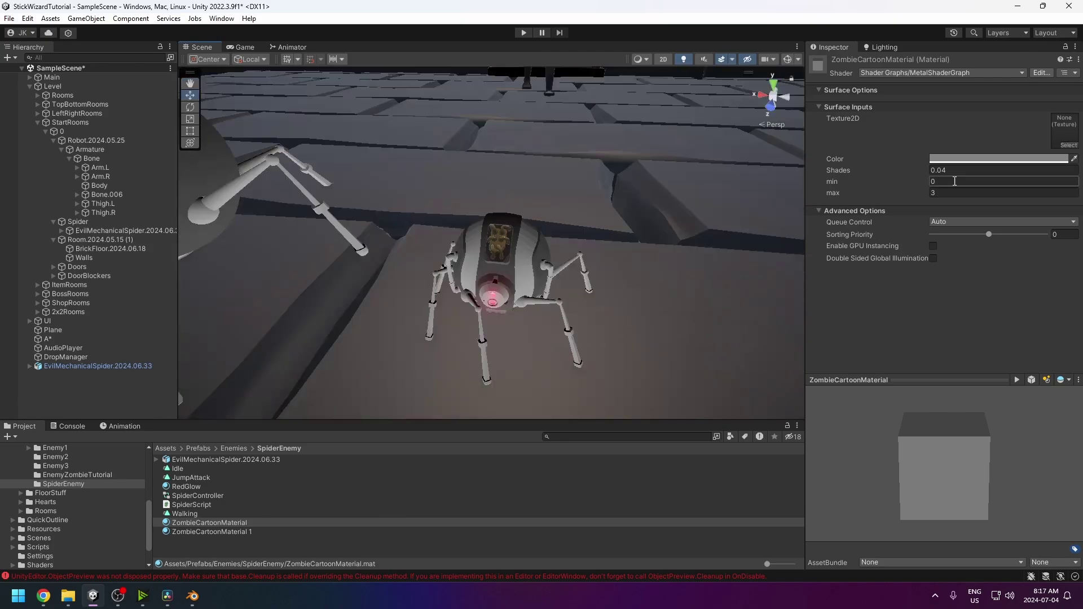
Try a max value of 1 on ZombieCartoonMaterial, then restore it to 3
{"action": "left_click", "coordinate": [947, 193]}
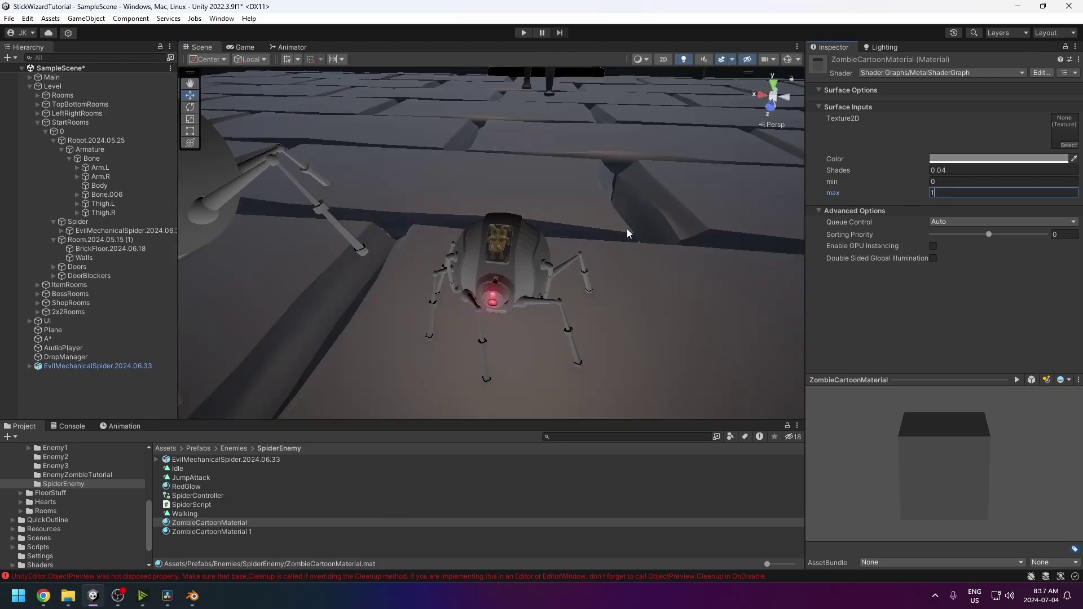
{"action": "left_click_drag", "start_coordinate": [628, 230], "coordinate": [652, 200], "text": "alt"}
{"action": "left_click_drag", "start_coordinate": [494, 236], "coordinate": [515, 278], "text": "alt"}
Try a min value of 0.2 on ZombieCartoonMaterial and set it back to 0.1
{"action": "left_click", "coordinate": [941, 178]}
{"action": "left_click", "coordinate": [941, 179]}
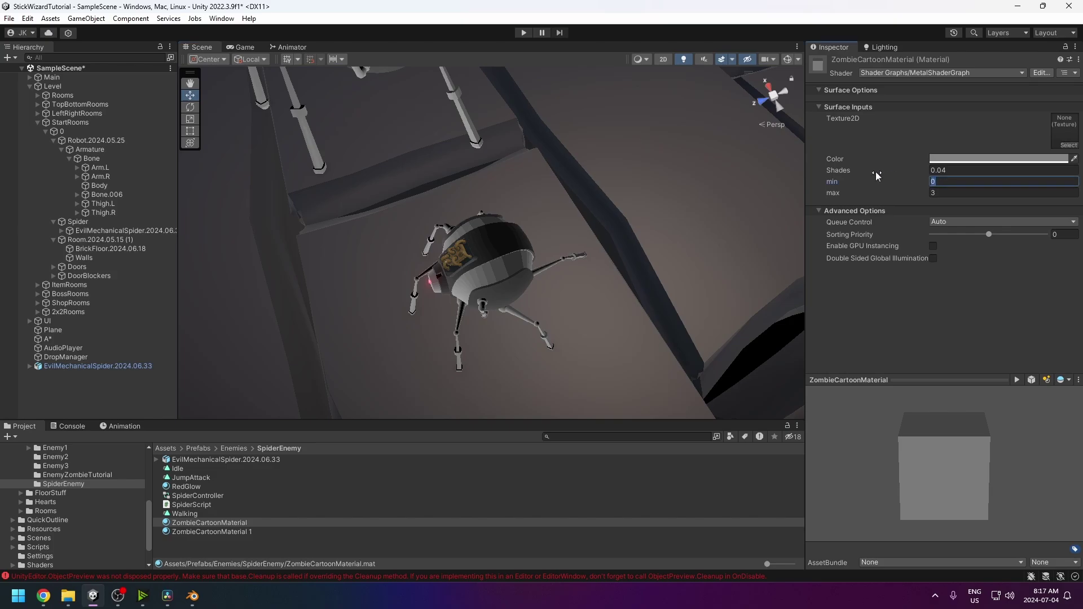
{"action": "left_click_drag", "start_coordinate": [558, 217], "coordinate": [564, 363], "text": "alt"}
{"action": "type", "text": "0.1"}
{"action": "key", "text": "BackSpace"}
{"action": "type", "text": "2"}
{"action": "middle_click_drag", "start_coordinate": [563, 362], "coordinate": [513, 284]}
{"action": "left_click", "coordinate": [946, 182]}
{"action": "key", "text": "BackSpace"}
{"action": "type", "text": "1"}
Try a max value of 15 on ZombieCartoonMaterial, restore it to 3, and check the spider from several angles
{"action": "left_click", "coordinate": [954, 192]}
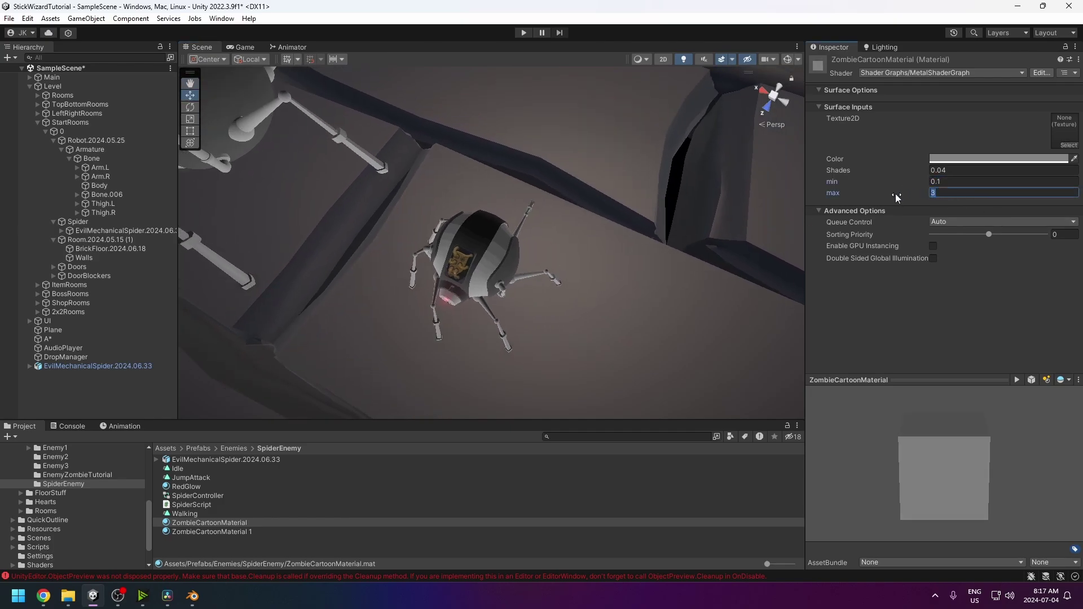
{"action": "type", "text": "15"}
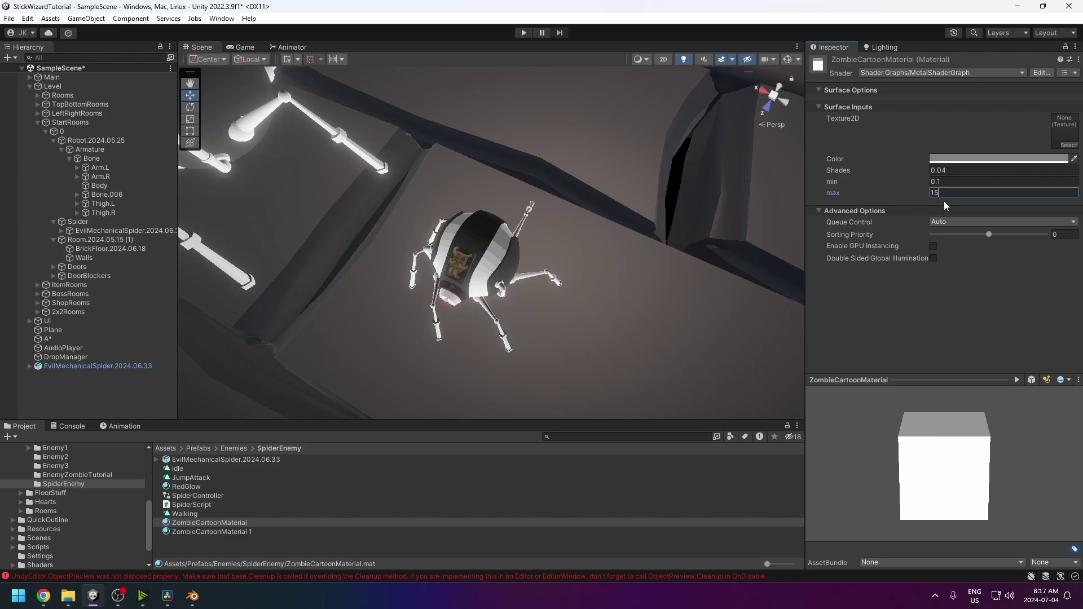
{"action": "type", "text": "3"}
{"action": "left_click_drag", "start_coordinate": [521, 320], "coordinate": [471, 254], "text": "alt"}
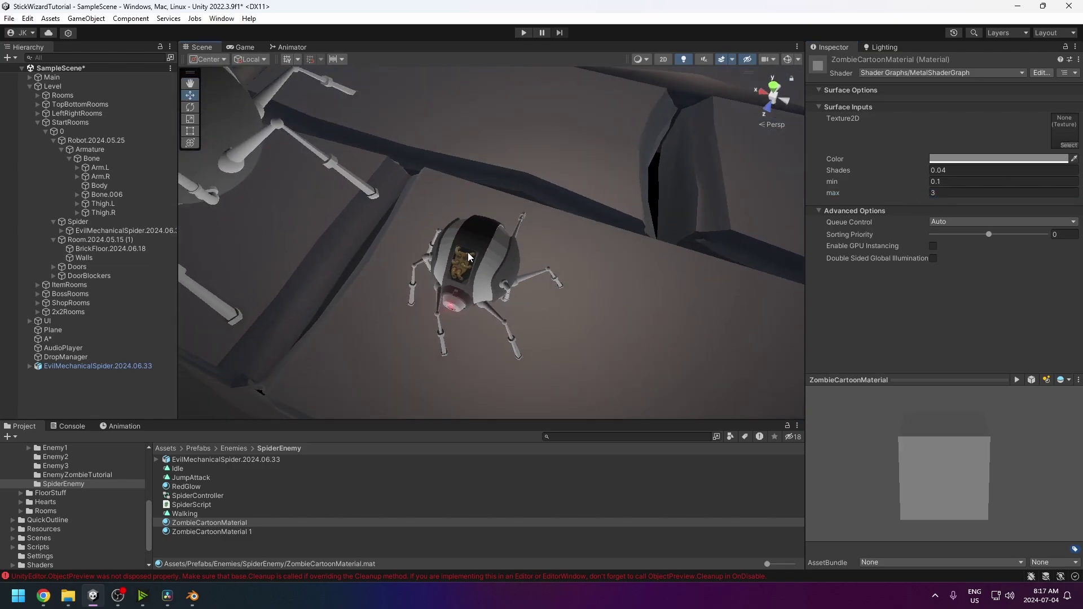
{"action": "middle_click_drag", "start_coordinate": [471, 254], "coordinate": [545, 218]}
{"action": "right_click_drag", "start_coordinate": [546, 217], "coordinate": [506, 280]}
{"action": "middle_click_drag", "start_coordinate": [506, 281], "coordinate": [563, 274]}
{"action": "left_click_drag", "start_coordinate": [462, 248], "coordinate": [437, 180], "text": "alt"}
{"action": "right_click_drag", "start_coordinate": [438, 180], "coordinate": [508, 316]}
Adjust the scale of the EvilMechanicalSpider.2024.06.33 object in the scene and check its look against the large spider
{"action": "left_click", "coordinate": [108, 366]}
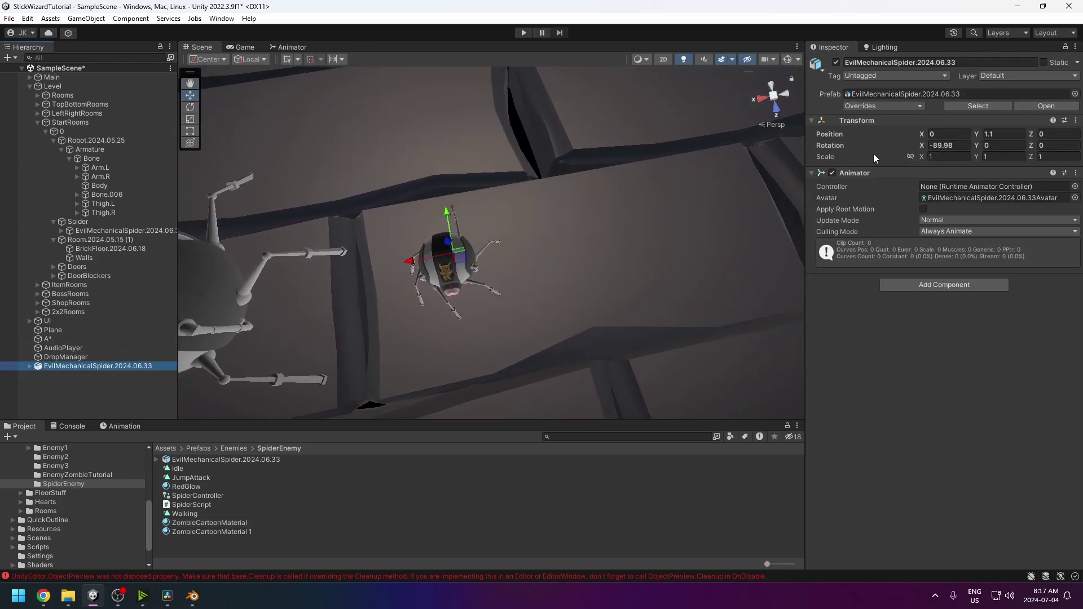
{"action": "left_click", "coordinate": [926, 158]}
{"action": "left_click_drag", "start_coordinate": [926, 162], "coordinate": [960, 162]}
{"action": "scroll", "coordinate": [505, 204], "scroll_direction": "down", "scroll_amount": 1}
{"action": "left_click_drag", "start_coordinate": [463, 196], "coordinate": [430, 148], "text": "alt"}
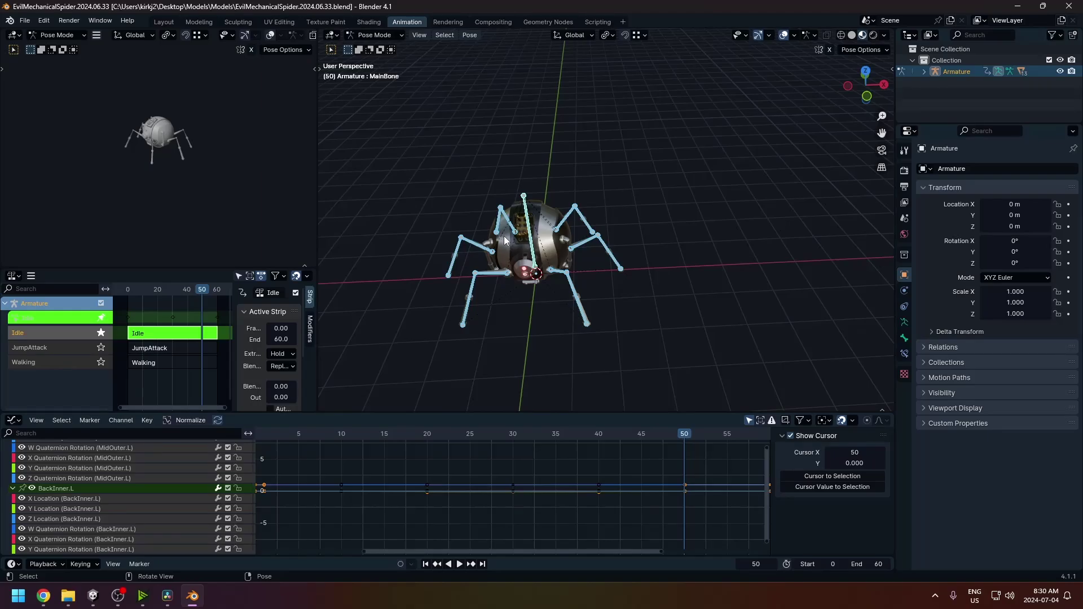
Switch to Blender and review the Idle action's bone channels for the spider armature
{"action": "scroll", "coordinate": [133, 508], "scroll_direction": "up", "scroll_amount": 10}
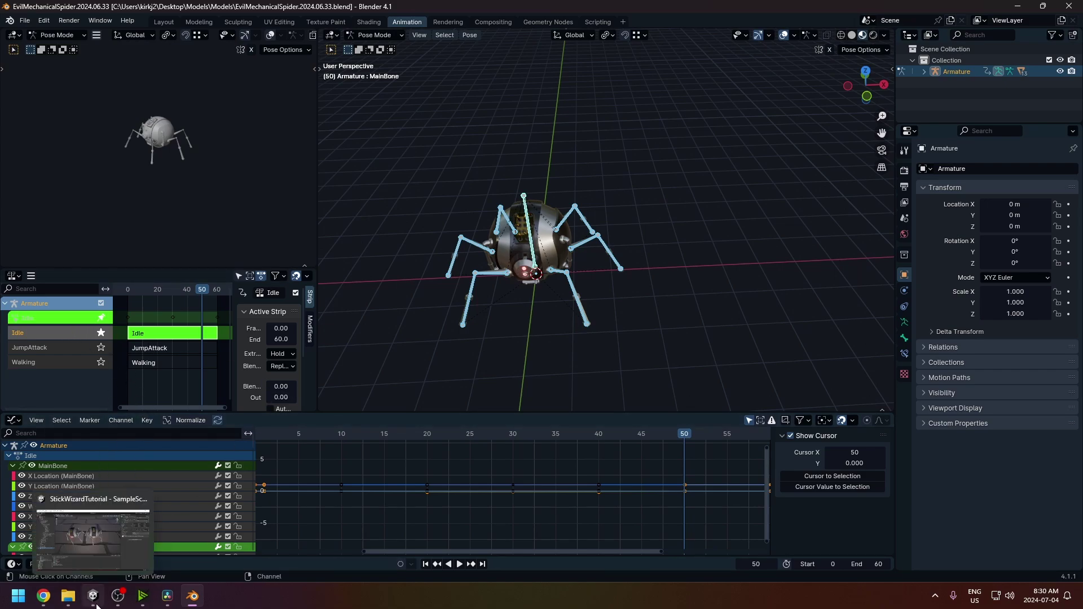
Switch to Unity and inspect the MainBone scale track in the Idle clip embedded in EvilMechanicalSpider.2024.06.33
{"action": "left_click", "coordinate": [94, 596]}
{"action": "left_click", "coordinate": [194, 460]}
{"action": "left_click", "coordinate": [157, 459]}
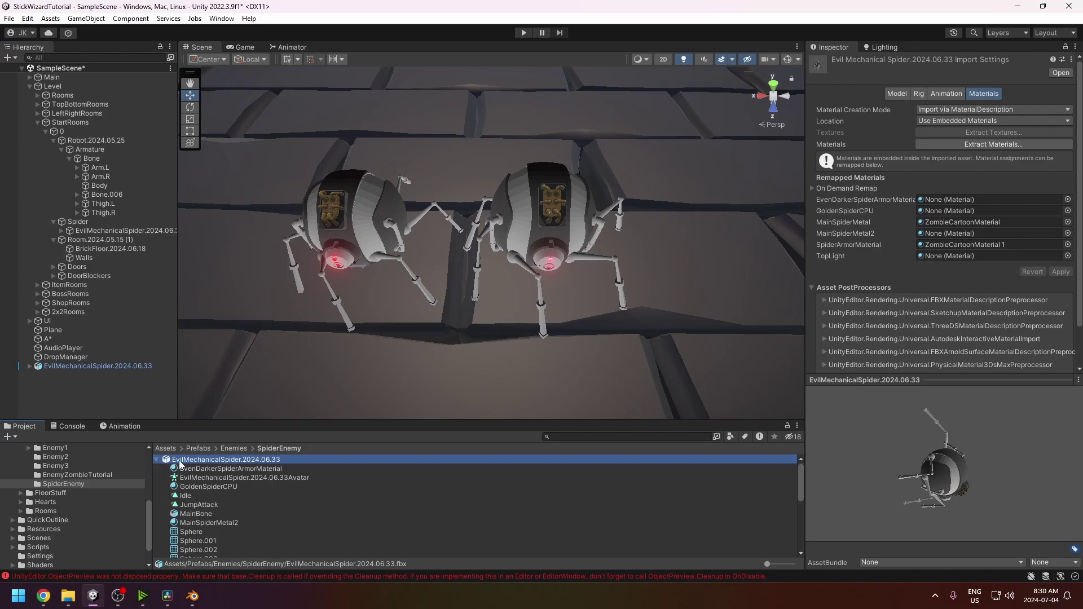
{"action": "double_click", "coordinate": [186, 496]}
{"action": "left_click", "coordinate": [76, 485]}
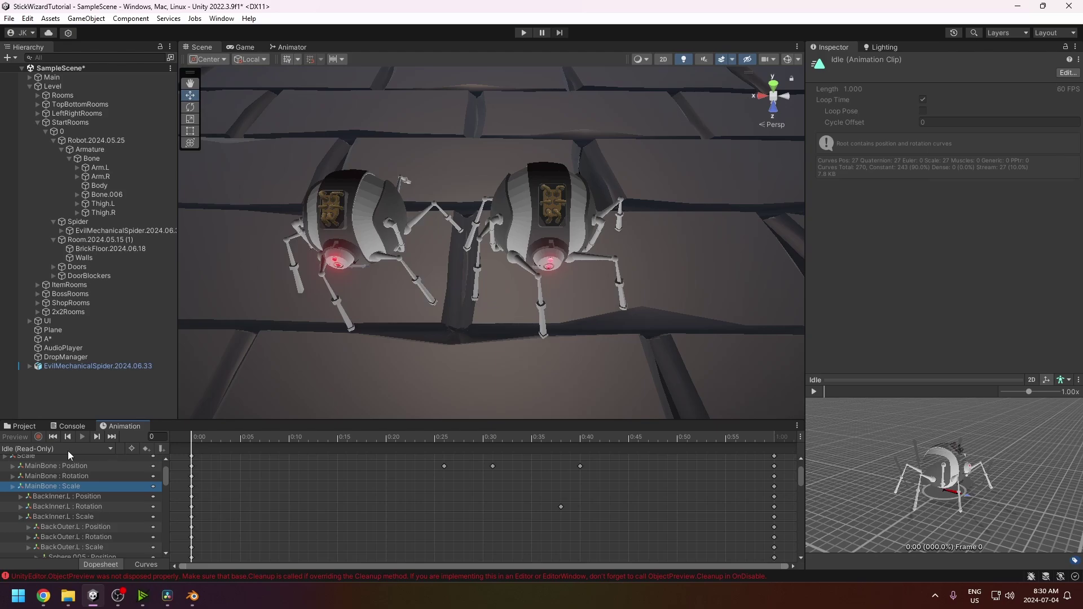
Copy the Idle, JumpAttack and Walking clips embedded in the EvilMechanicalSpider.2024.06.33 model
{"action": "left_click", "coordinate": [24, 427]}
{"action": "left_click", "coordinate": [157, 460]}
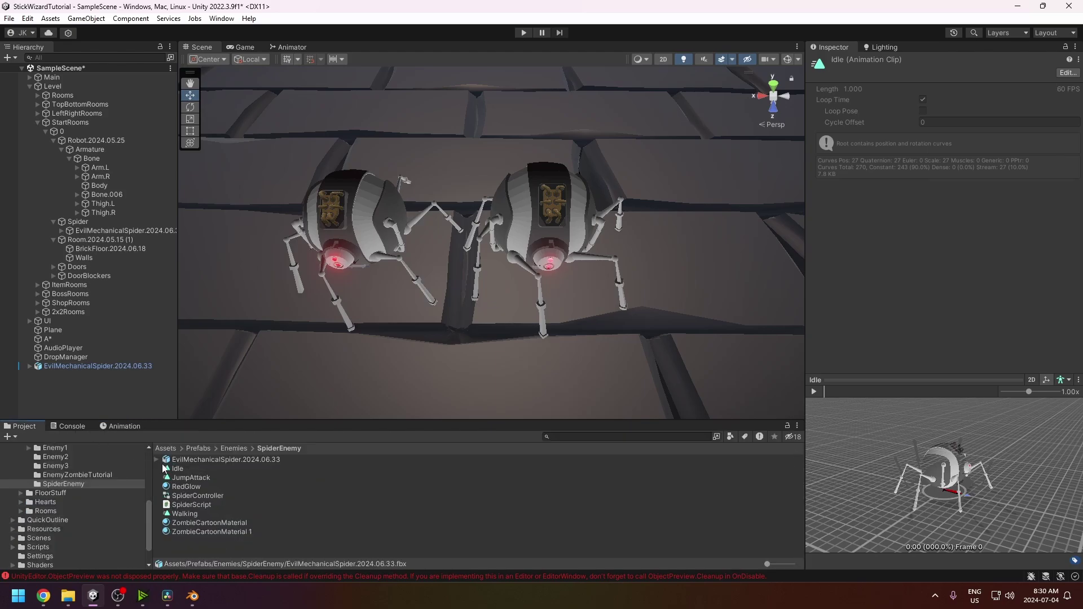
{"action": "left_click", "coordinate": [237, 460]}
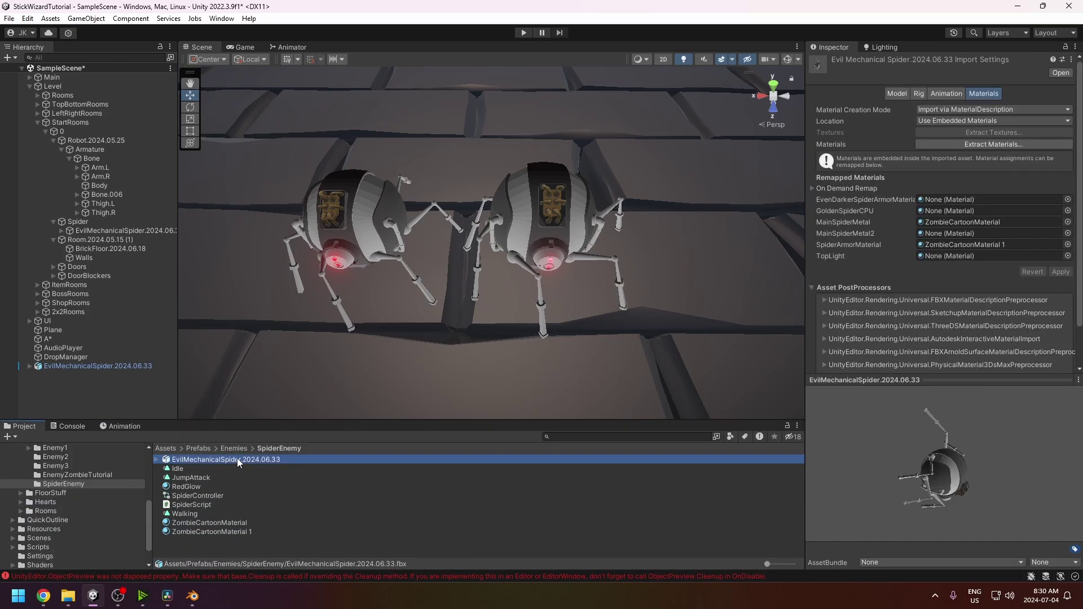
{"action": "left_click", "coordinate": [157, 460]}
{"action": "left_click", "coordinate": [188, 497]}
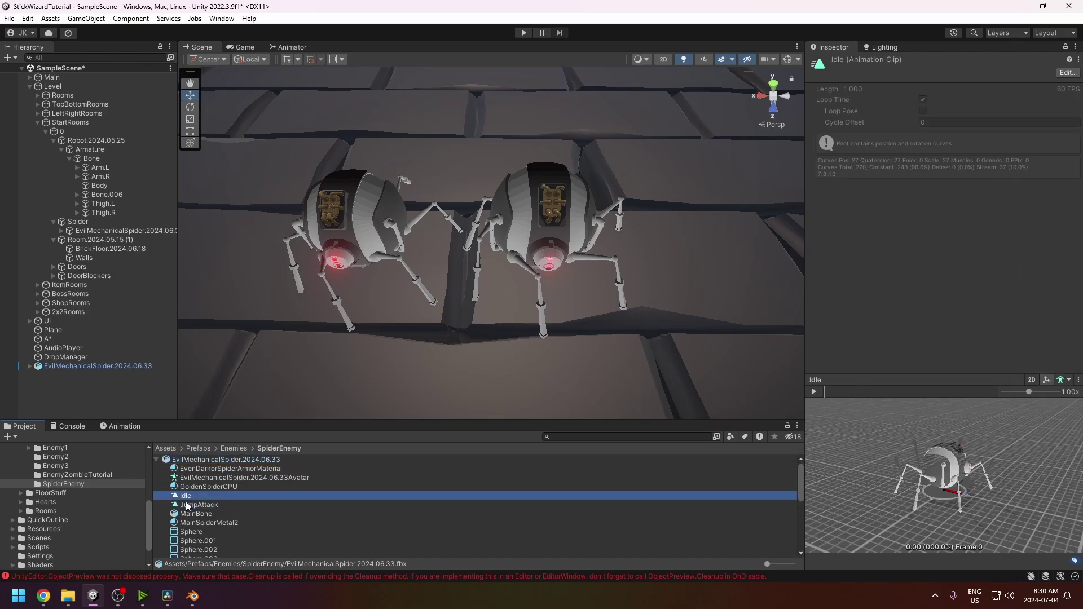
{"action": "left_click", "coordinate": [187, 503], "text": "ctrl"}
{"action": "scroll", "coordinate": [191, 511], "scroll_direction": "down", "scroll_amount": 5}
{"action": "left_click", "coordinate": [186, 522], "text": "shift"}
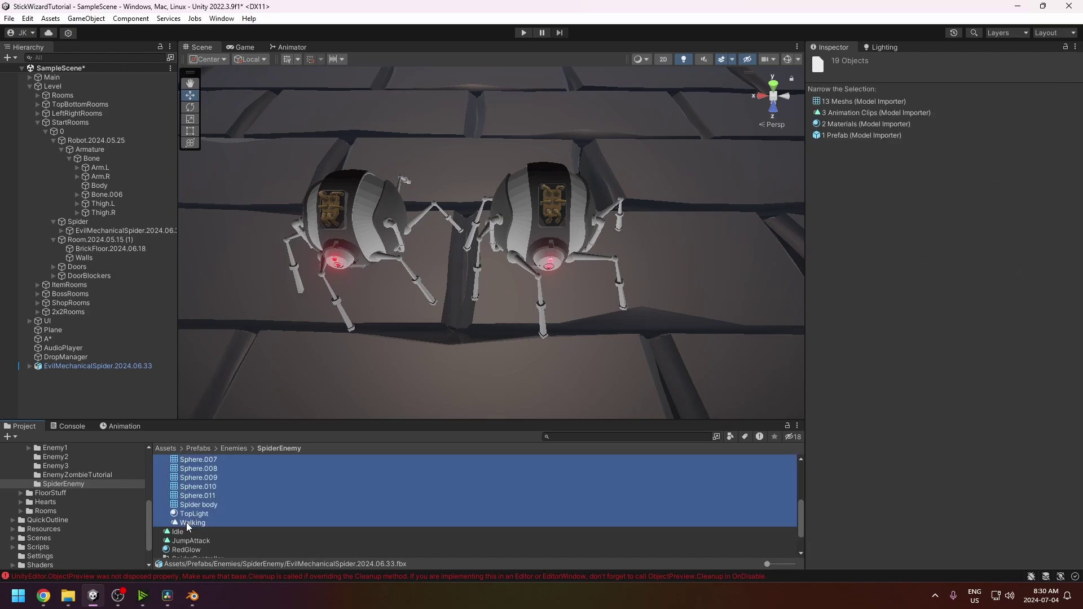
{"action": "left_click", "coordinate": [193, 521]}
{"action": "scroll", "coordinate": [195, 515], "scroll_direction": "up", "scroll_amount": 5}
{"action": "left_click", "coordinate": [192, 505], "text": "ctrl"}
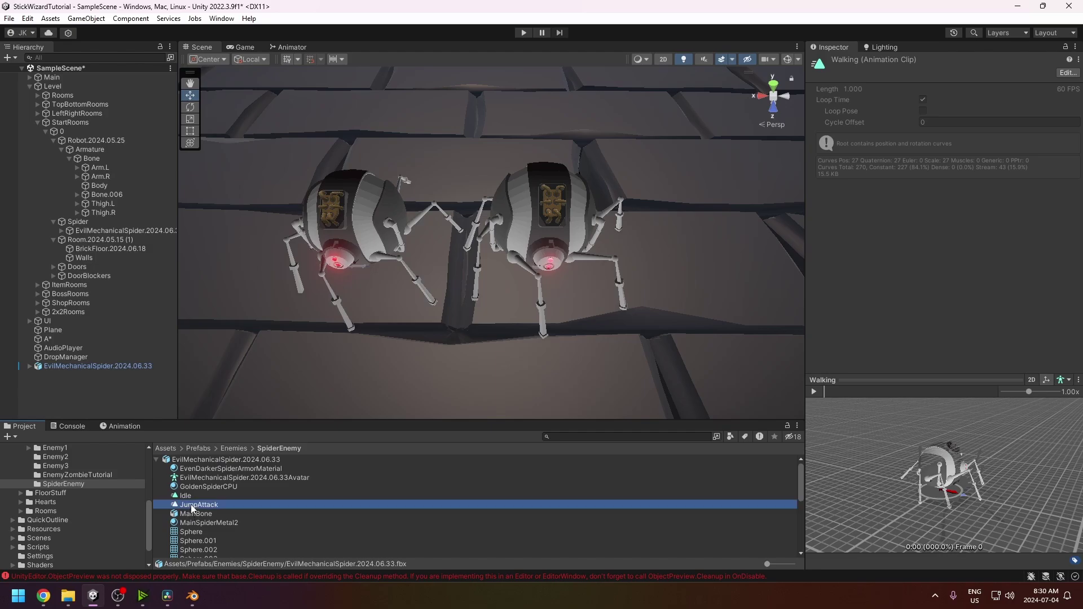
{"action": "left_click", "coordinate": [186, 496], "text": "ctrl"}
{"action": "left_click", "coordinate": [158, 461]}
Create a SpiderAnimations folder inside SpiderEnemy and paste the three copied animation clips into it
{"action": "right_click", "coordinate": [189, 536]}
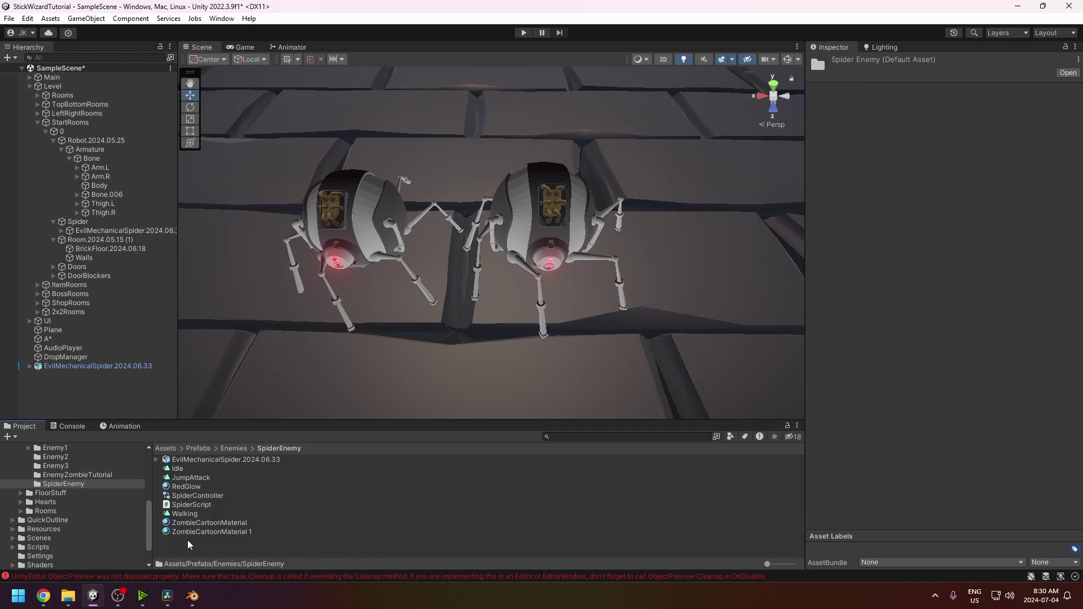
{"action": "mouse_move", "coordinate": [231, 227]}
{"action": "left_click", "coordinate": [397, 40]}
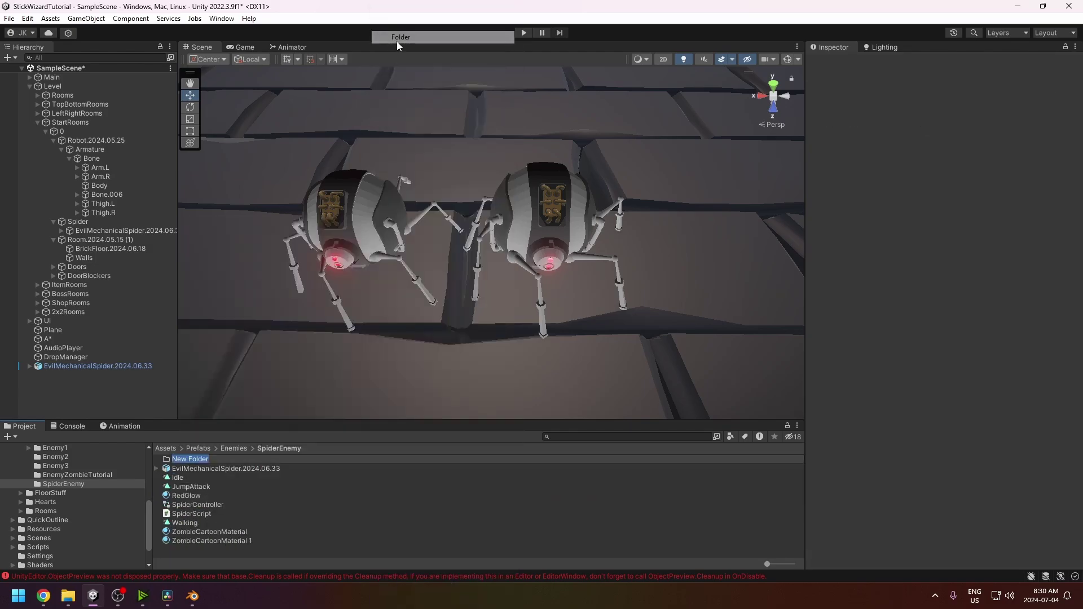
{"action": "type", "text": "A"}
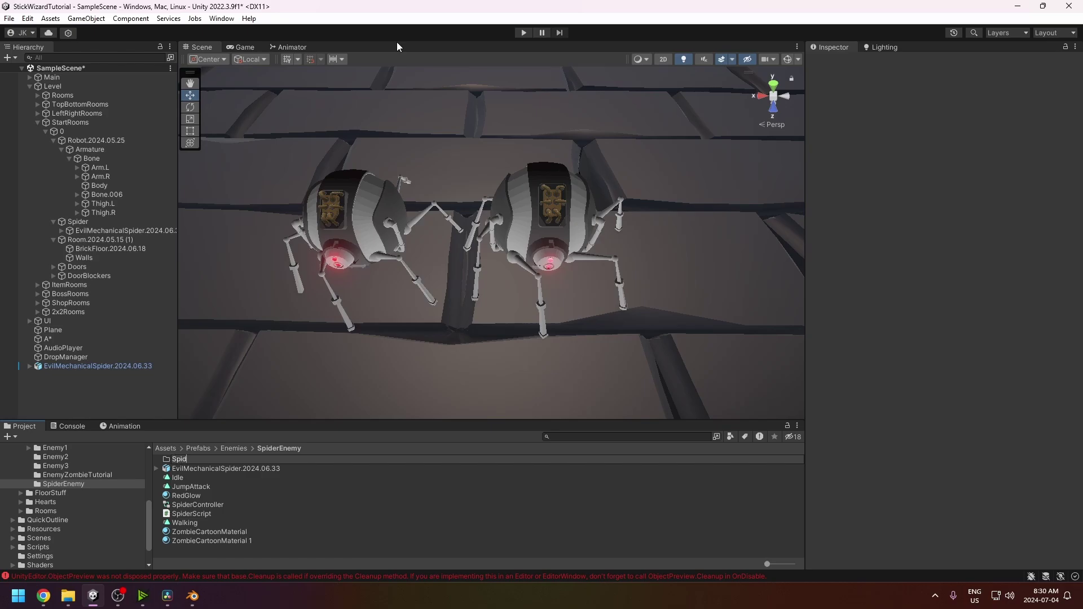
{"action": "type", "text": "piderAnimations"}
{"action": "key", "text": "Return"}
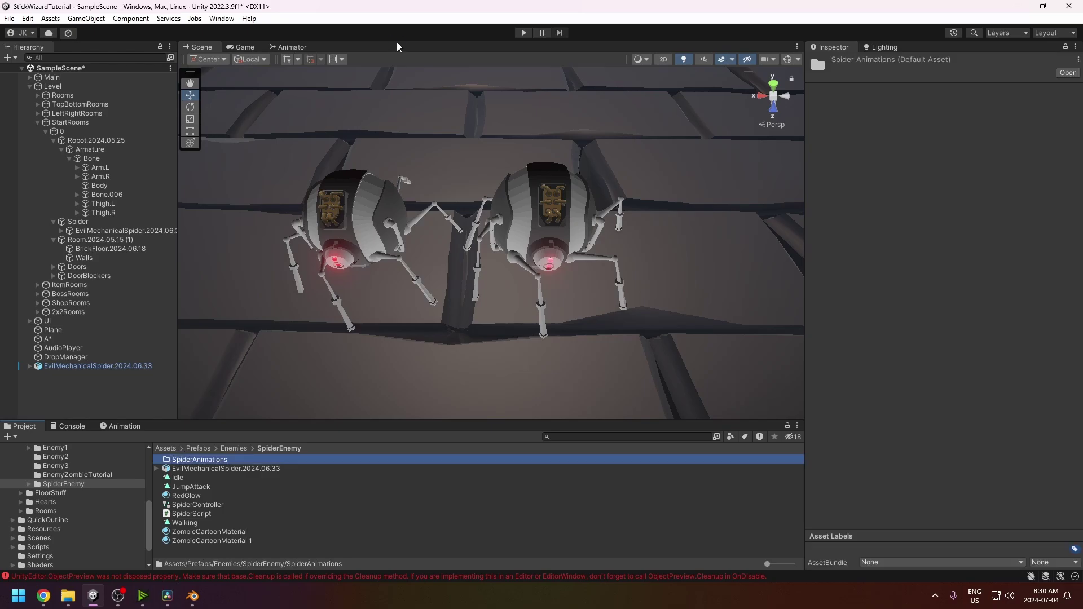
{"action": "double_click", "coordinate": [199, 460]}
{"action": "key", "text": "ctrl+v"}
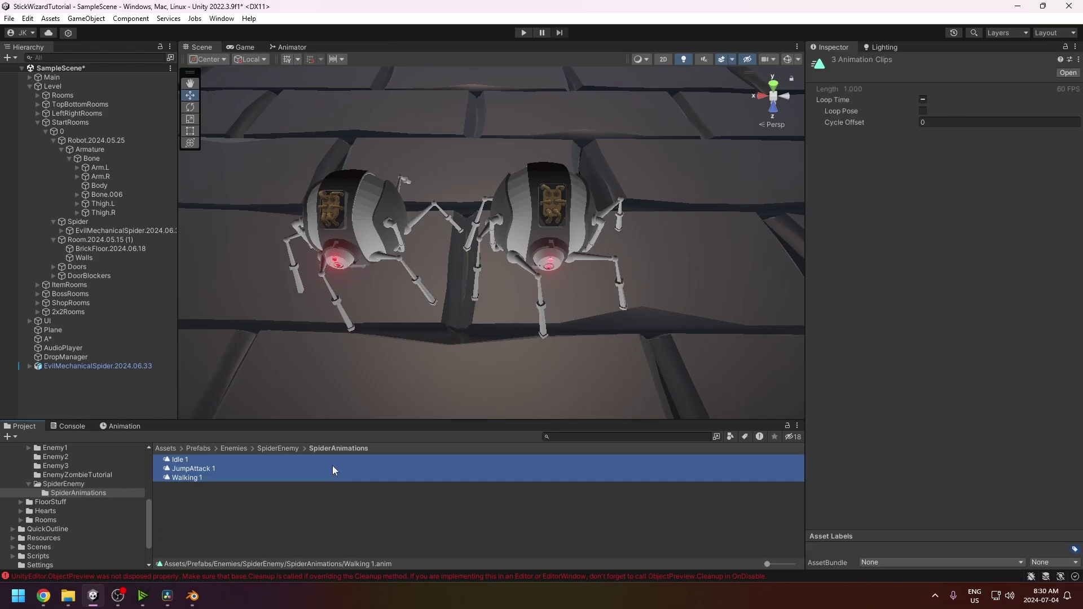
Open the Idle 1 clip and delete the scale tracks of MainBone, BackInner.L, BackOuter.L and Sphere.005
{"action": "left_click", "coordinate": [188, 459]}
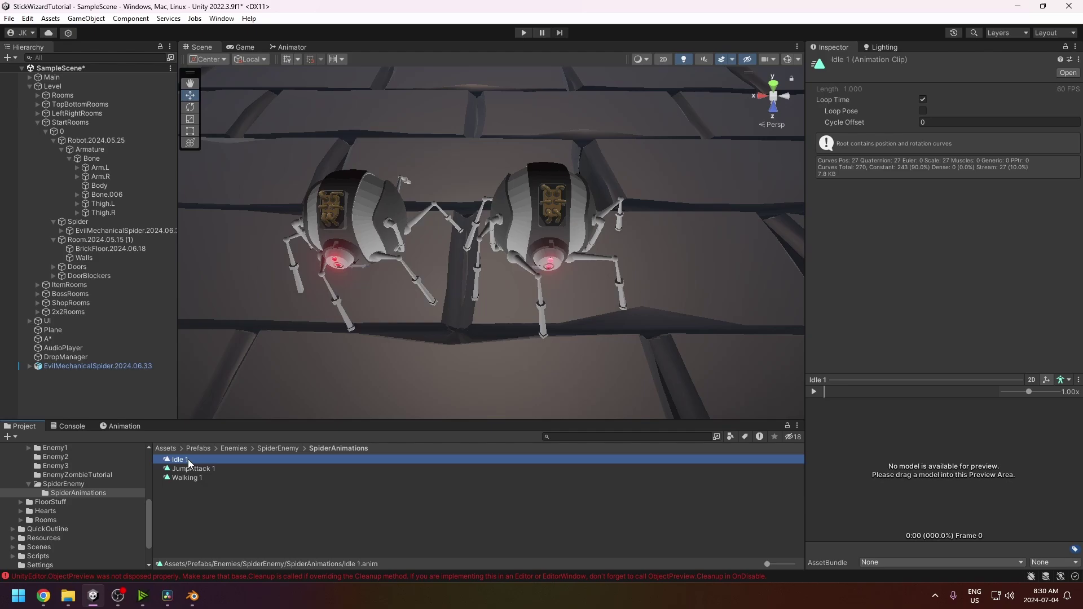
{"action": "double_click", "coordinate": [186, 460]}
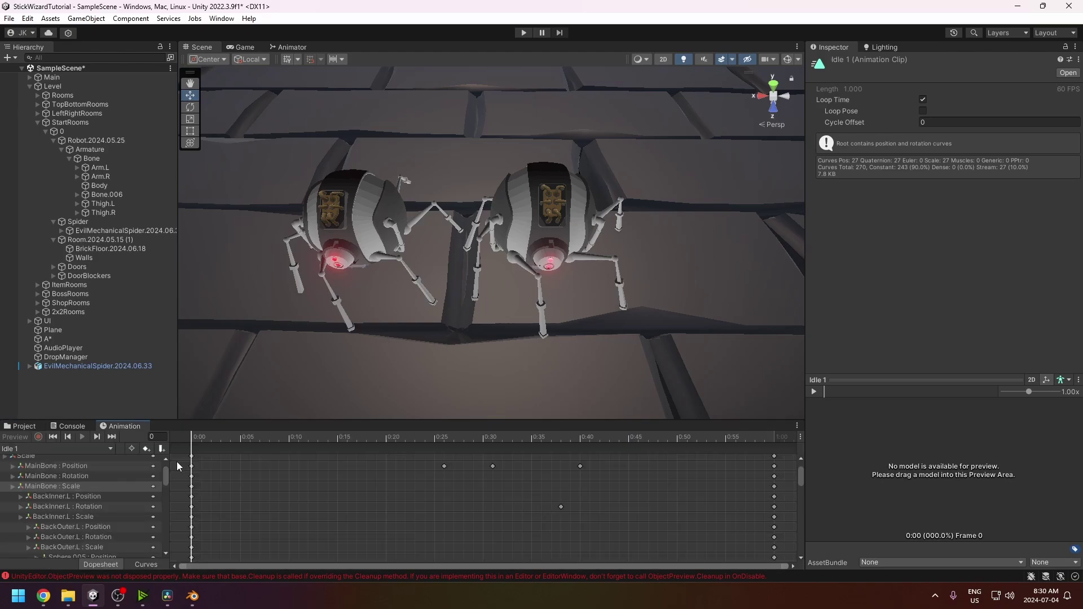
{"action": "left_click", "coordinate": [48, 486]}
{"action": "key", "text": "Delete"}
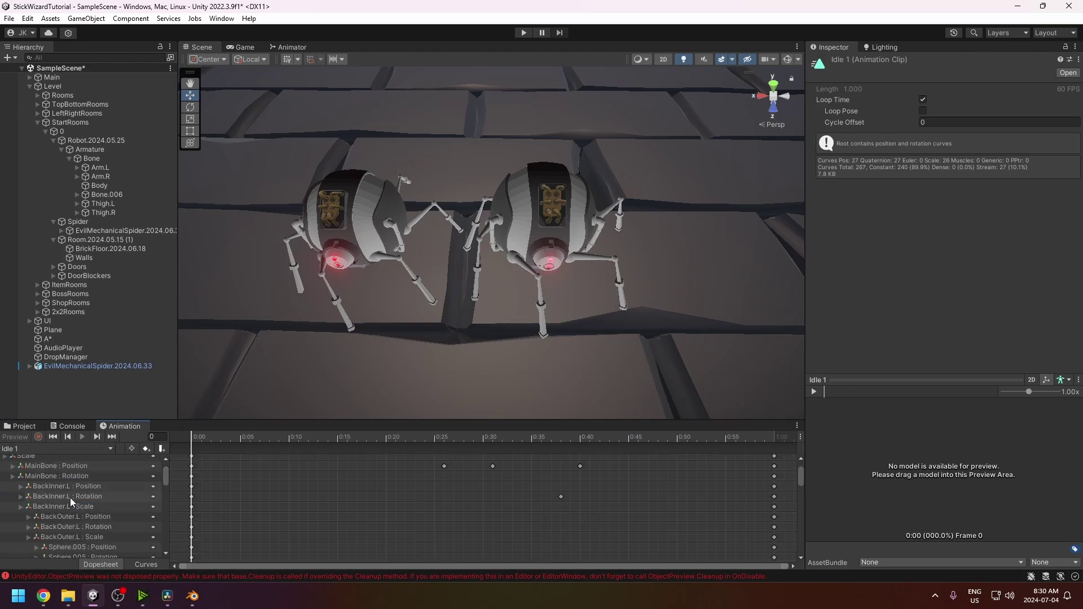
{"action": "left_click", "coordinate": [85, 507]}
{"action": "key", "text": "Delete"}
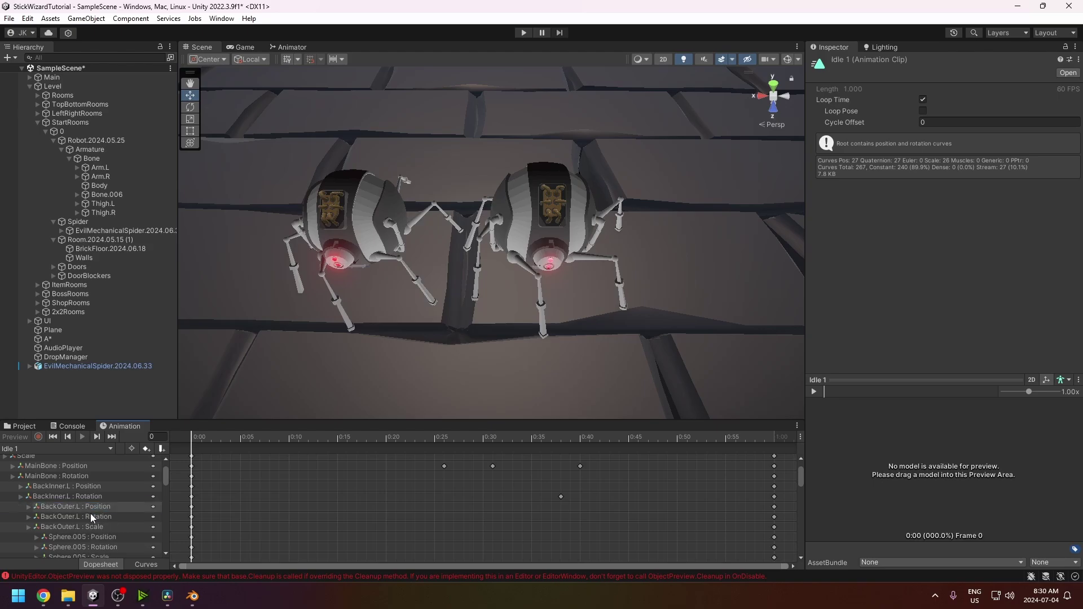
{"action": "left_click", "coordinate": [93, 525]}
{"action": "key", "text": "Delete"}
{"action": "left_click", "coordinate": [103, 548]}
{"action": "key", "text": "Delete"}
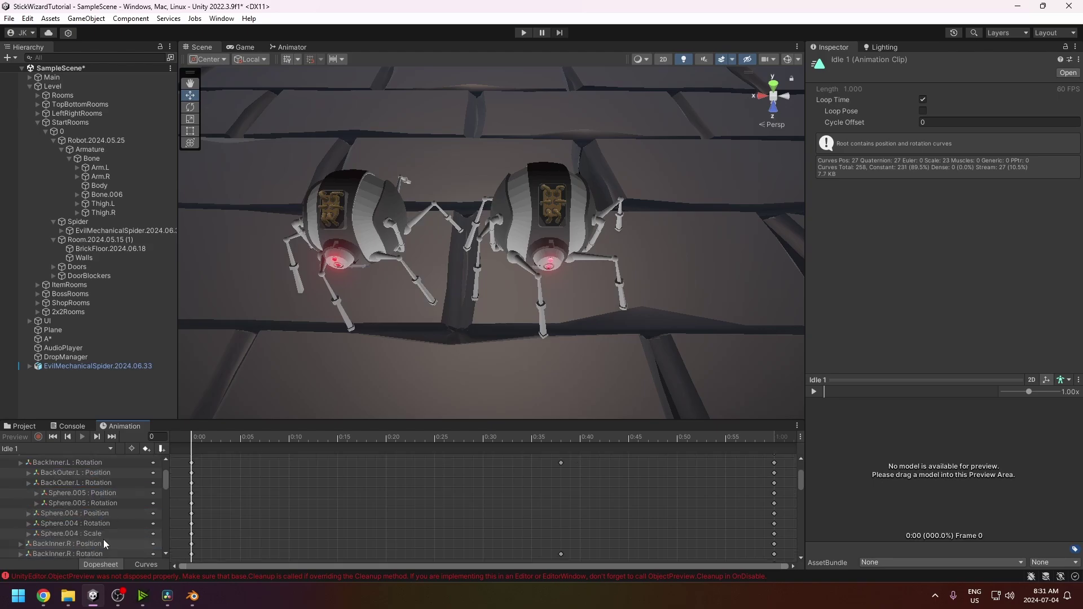
Delete the scale tracks of Sphere.004, BackInner.R, BackOuter.R and Sphere.007 from the Idle 1 clip
{"action": "left_click", "coordinate": [100, 531]}
{"action": "key", "text": "Delete"}
{"action": "left_click", "coordinate": [97, 522]}
{"action": "key", "text": "Delete"}
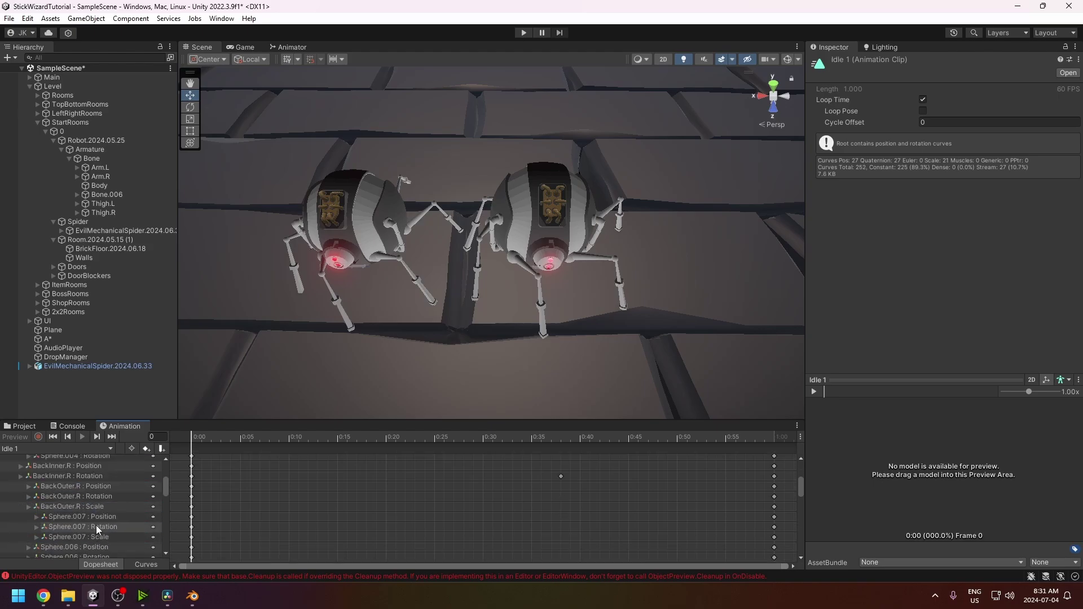
{"action": "left_click", "coordinate": [92, 506]}
{"action": "key", "text": "Delete"}
{"action": "left_click", "coordinate": [97, 502]}
{"action": "key", "text": "Delete"}
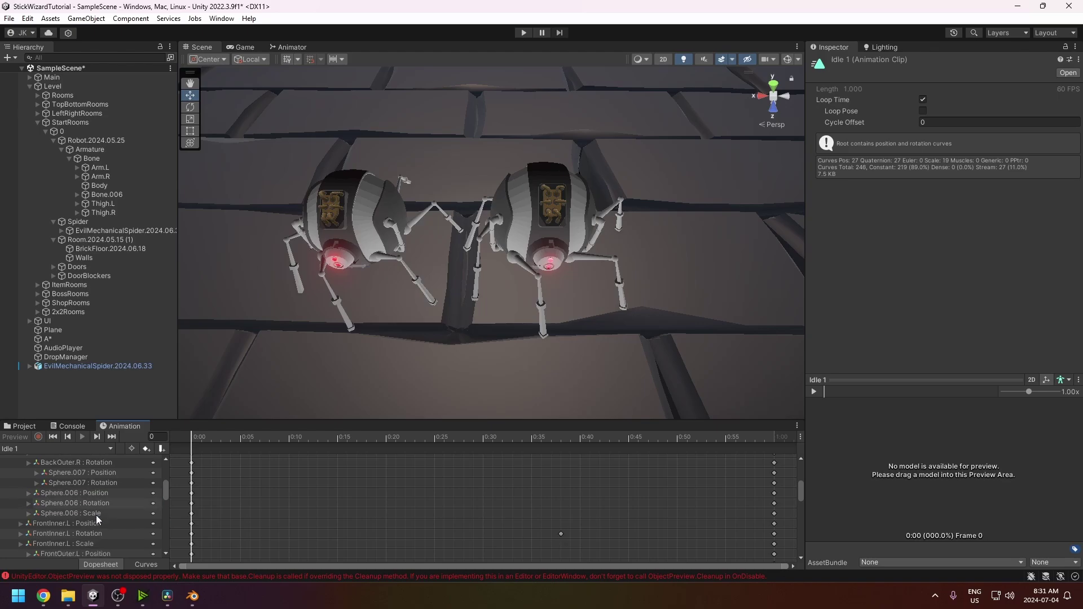